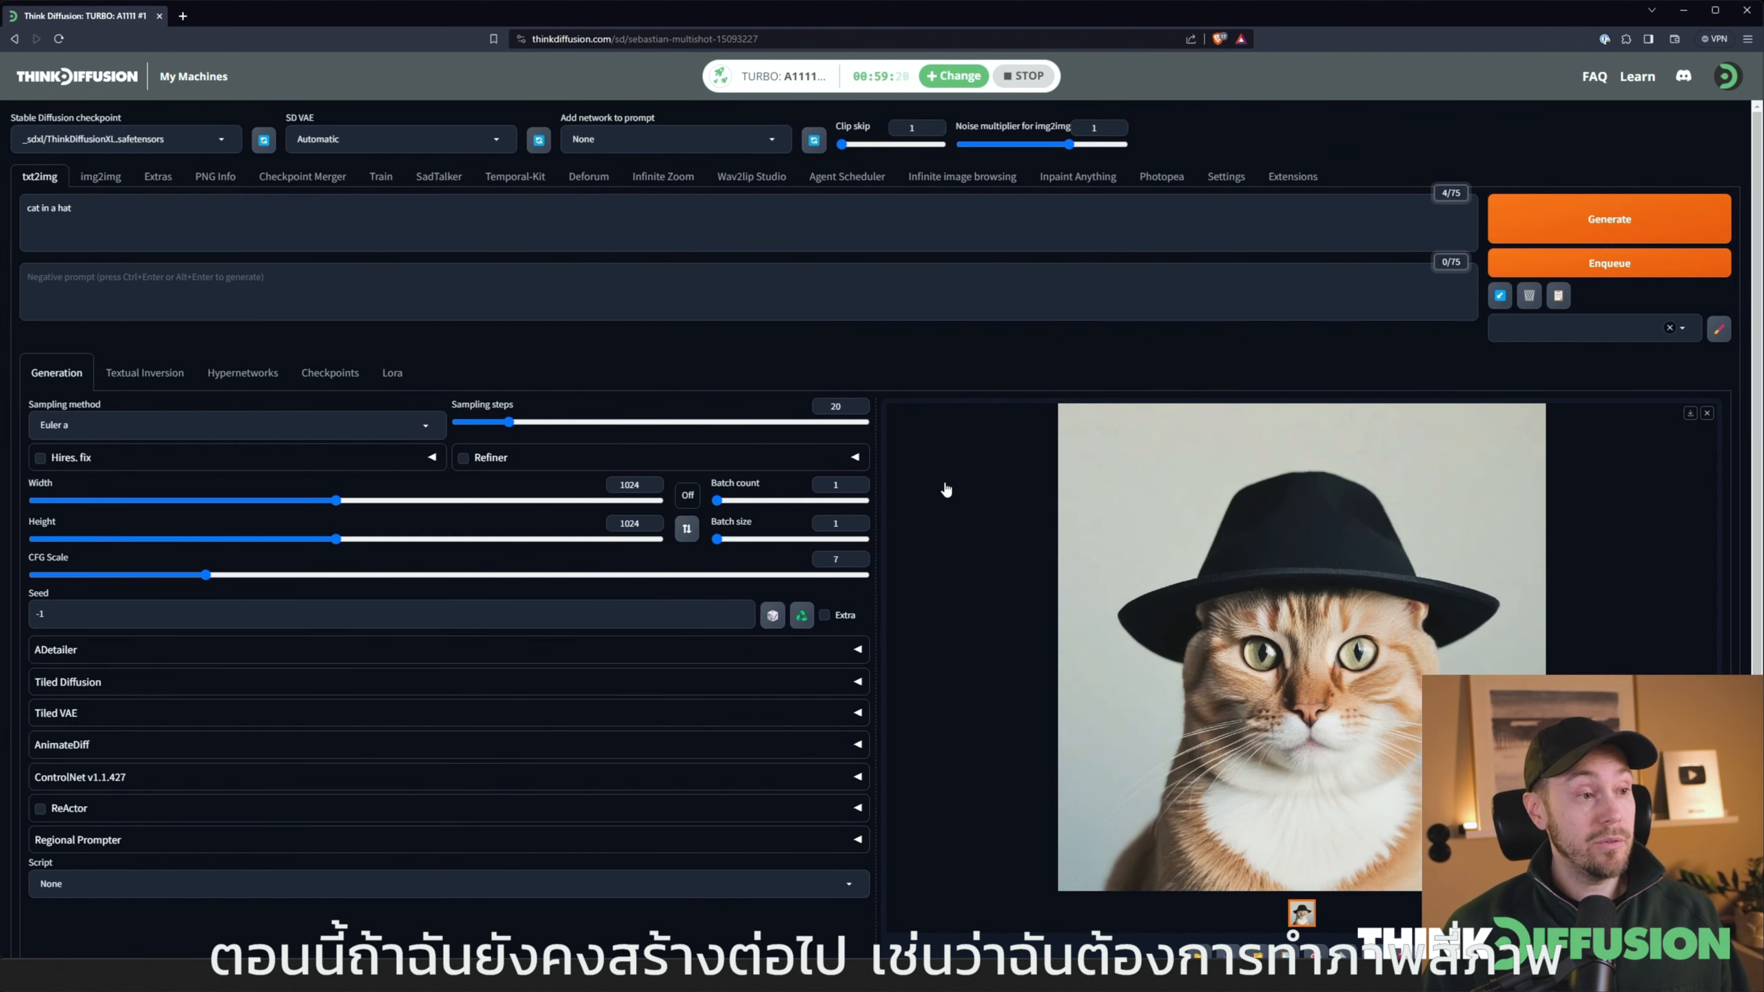
Set the batch count to 4, generate the "cat in a hat" images and view the result grid
{"action": "double_click", "coordinate": [837, 485]}
{"action": "type", "text": "4"}
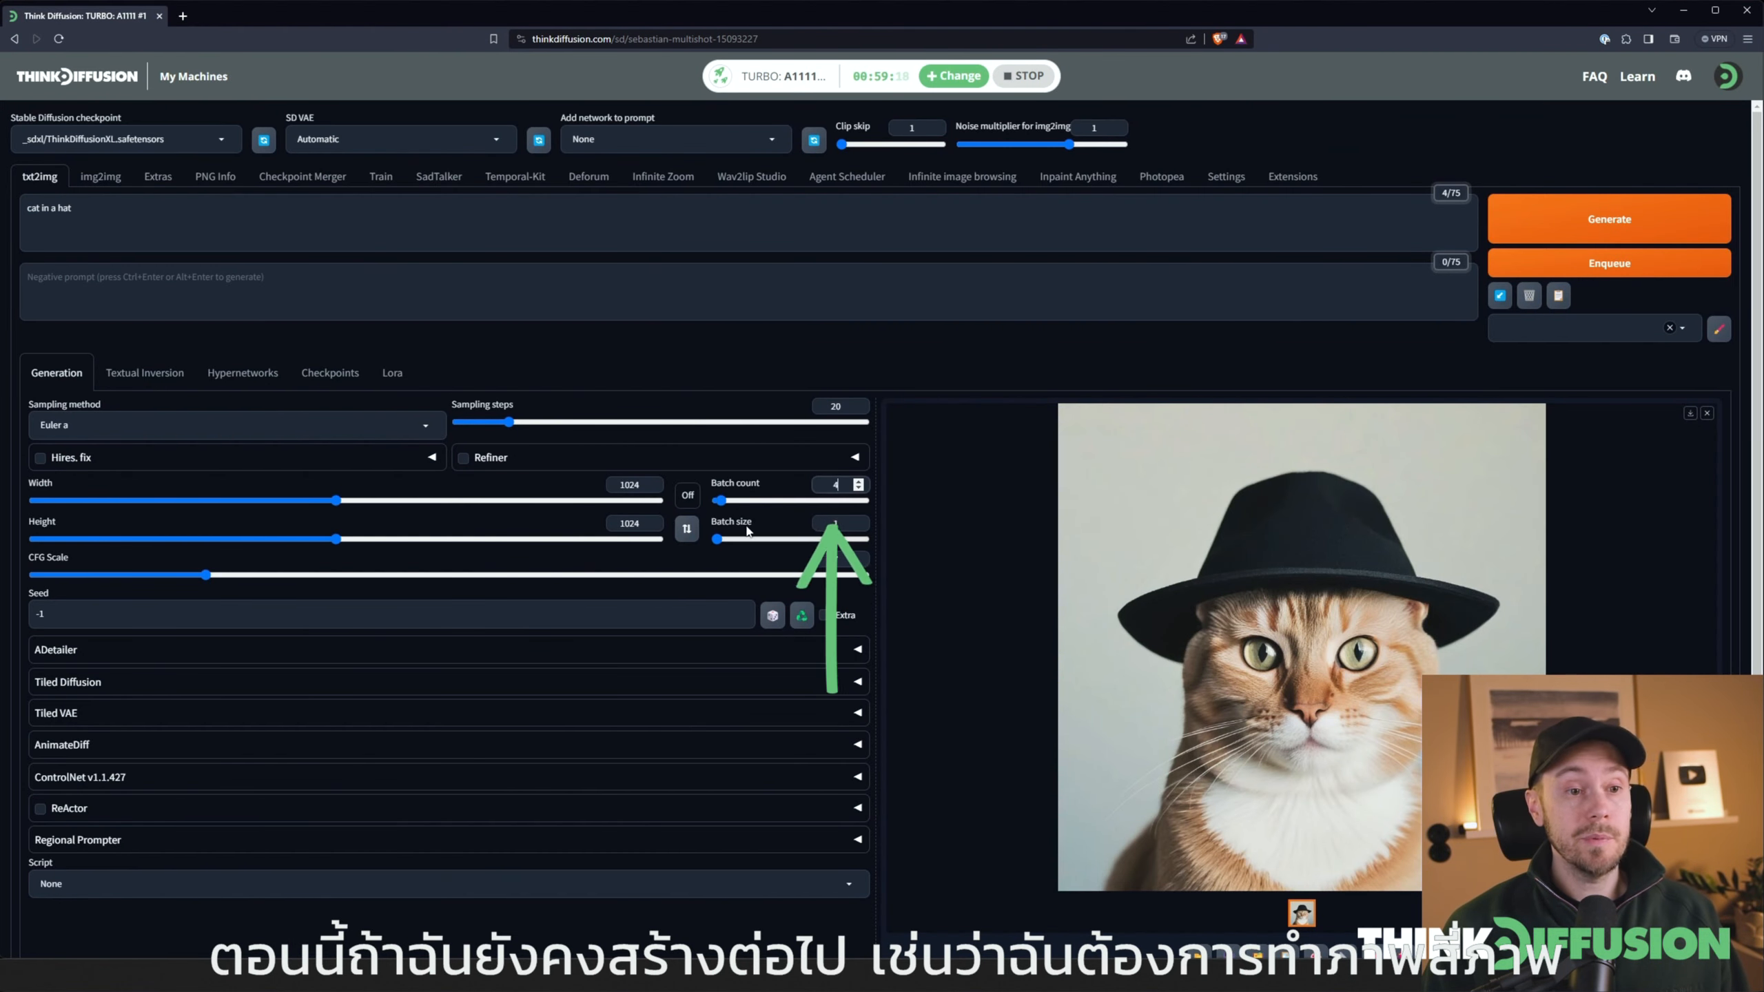
{"action": "left_click", "coordinate": [1567, 219]}
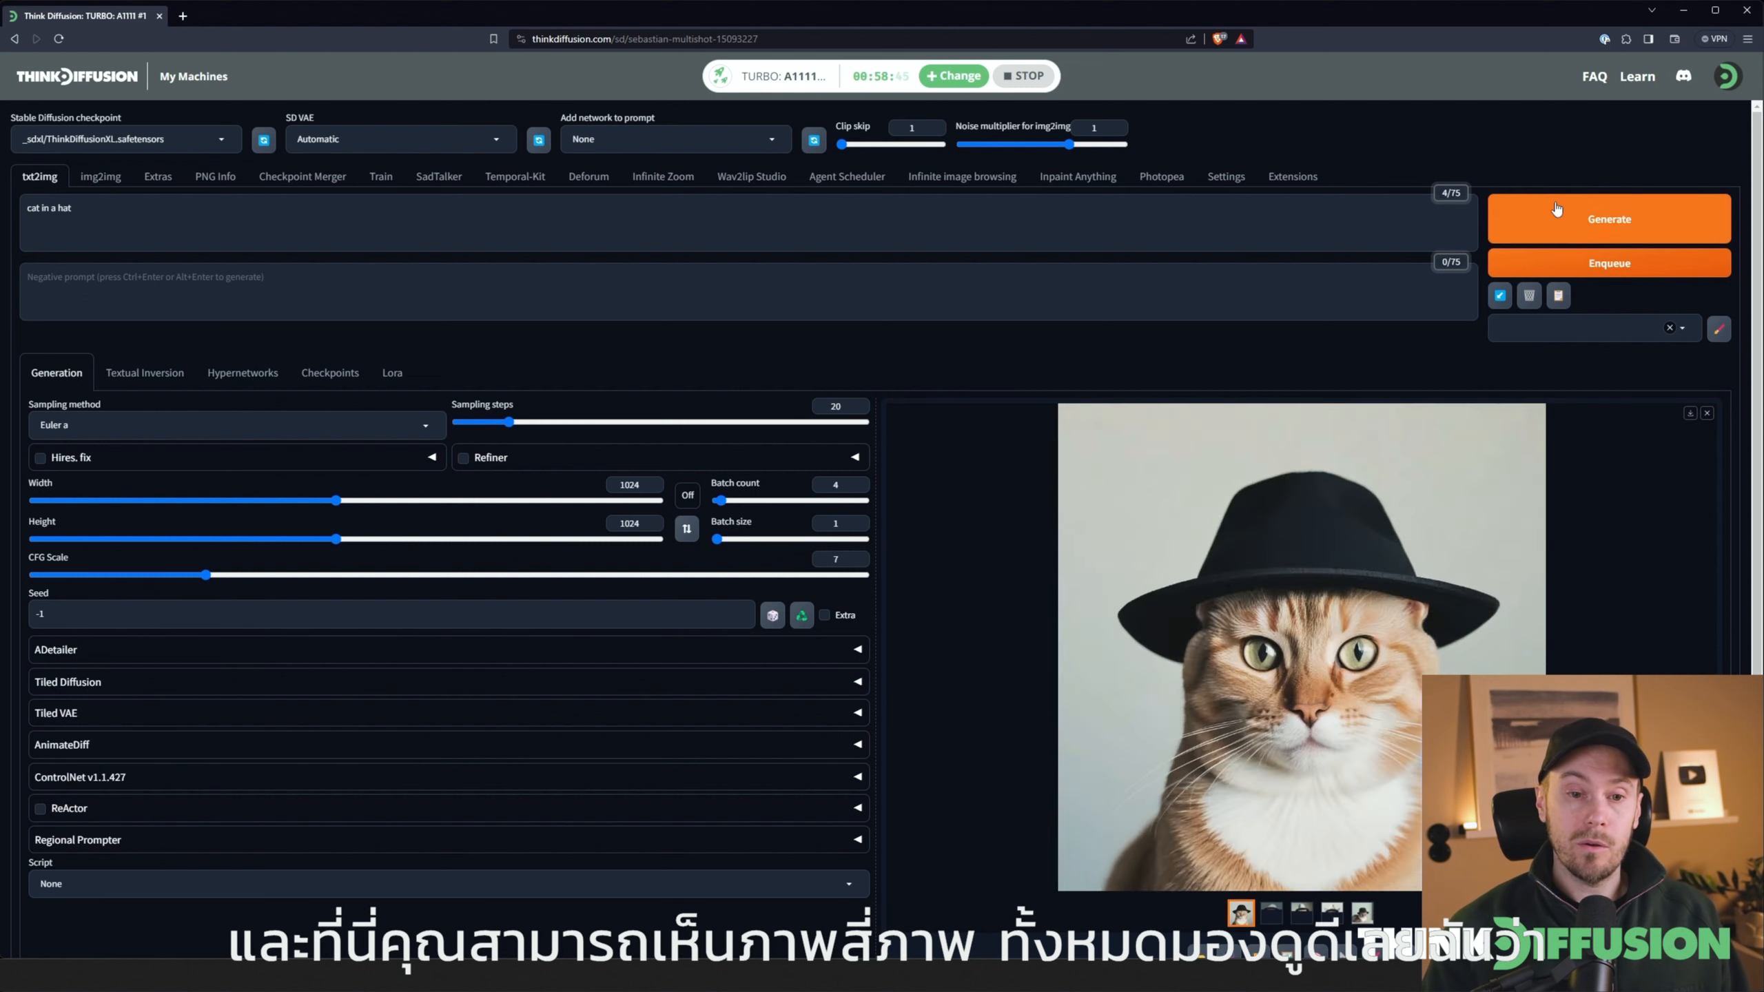
{"action": "left_click", "coordinate": [1230, 605]}
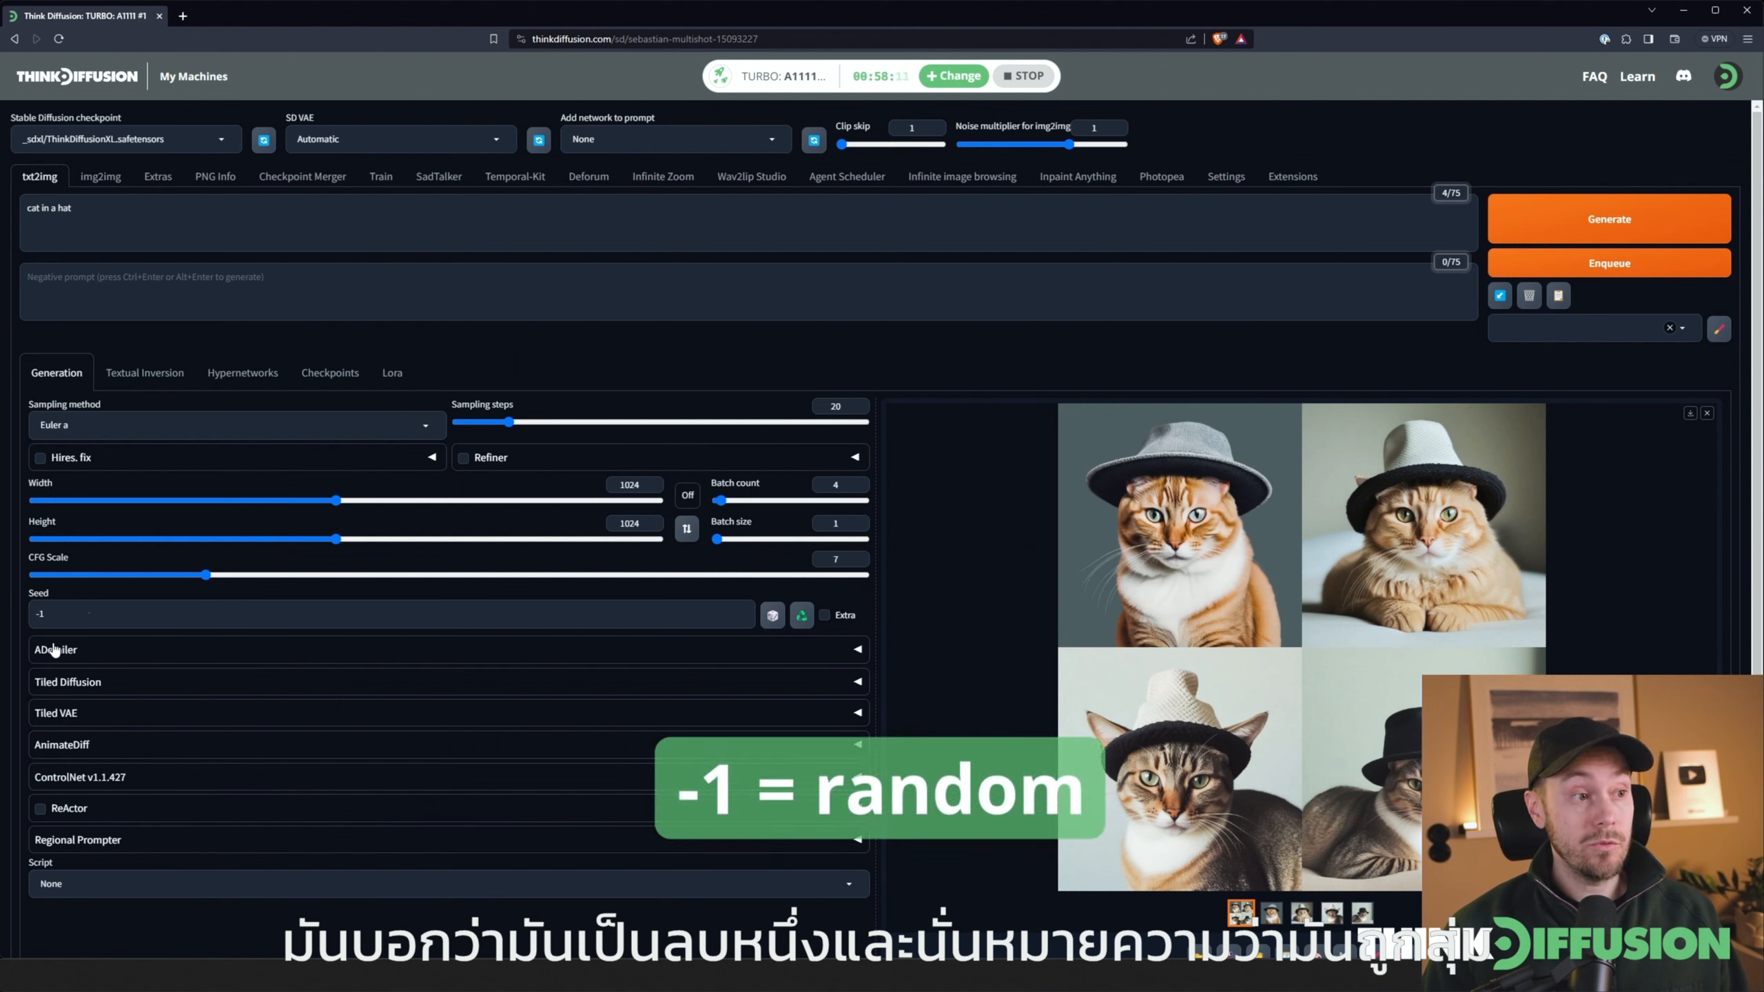
Reuse the seed of the first generated cat image with the grey hat and regenerate it with a batch count of 2
{"action": "double_click", "coordinate": [39, 613]}
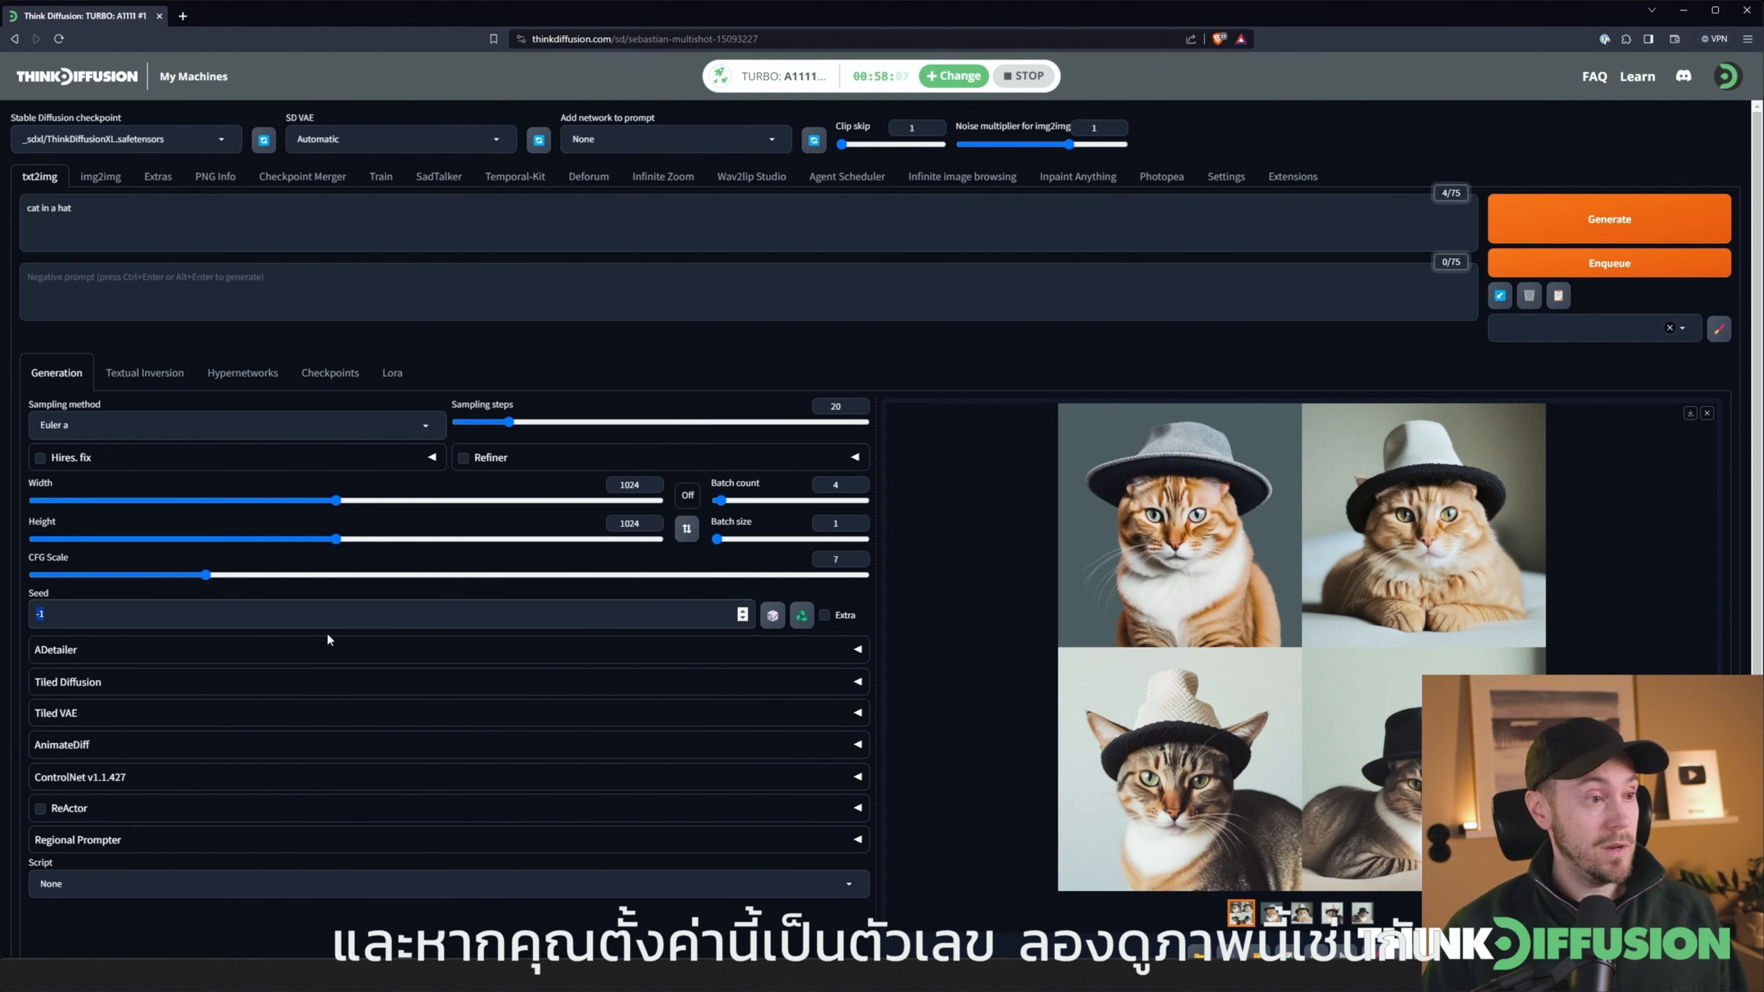
{"action": "left_click", "coordinate": [1272, 913]}
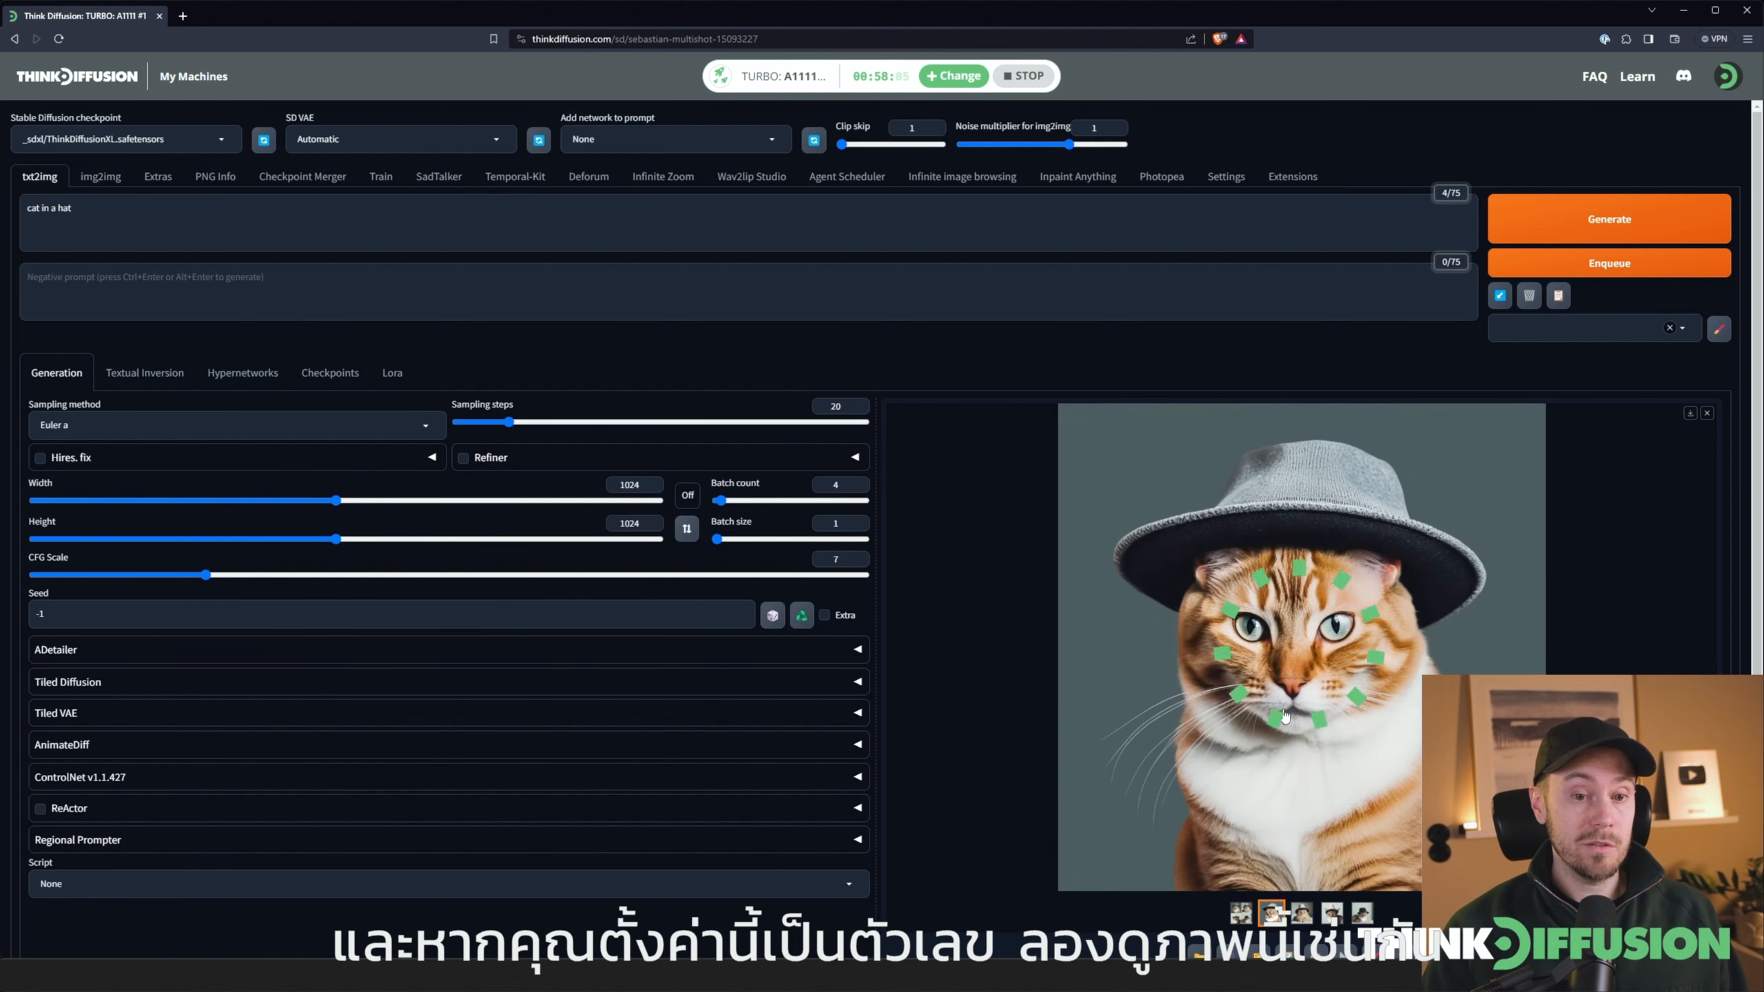
{"action": "left_click", "coordinate": [802, 616]}
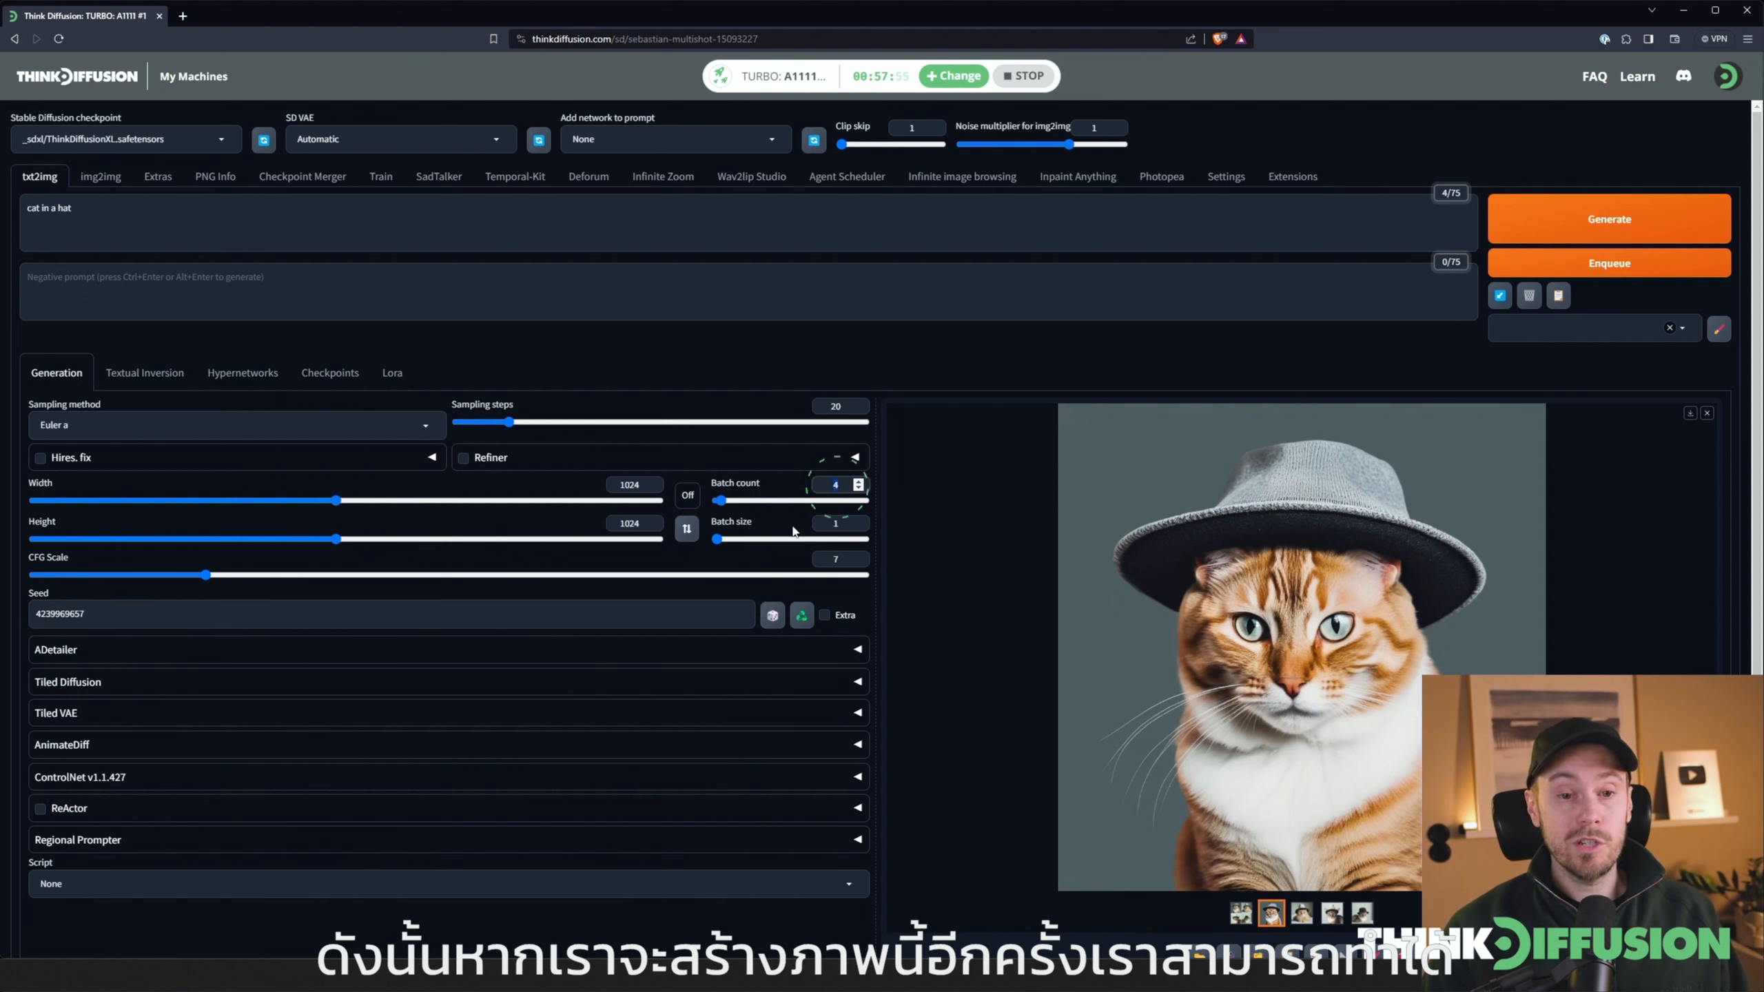
{"action": "type", "text": "2"}
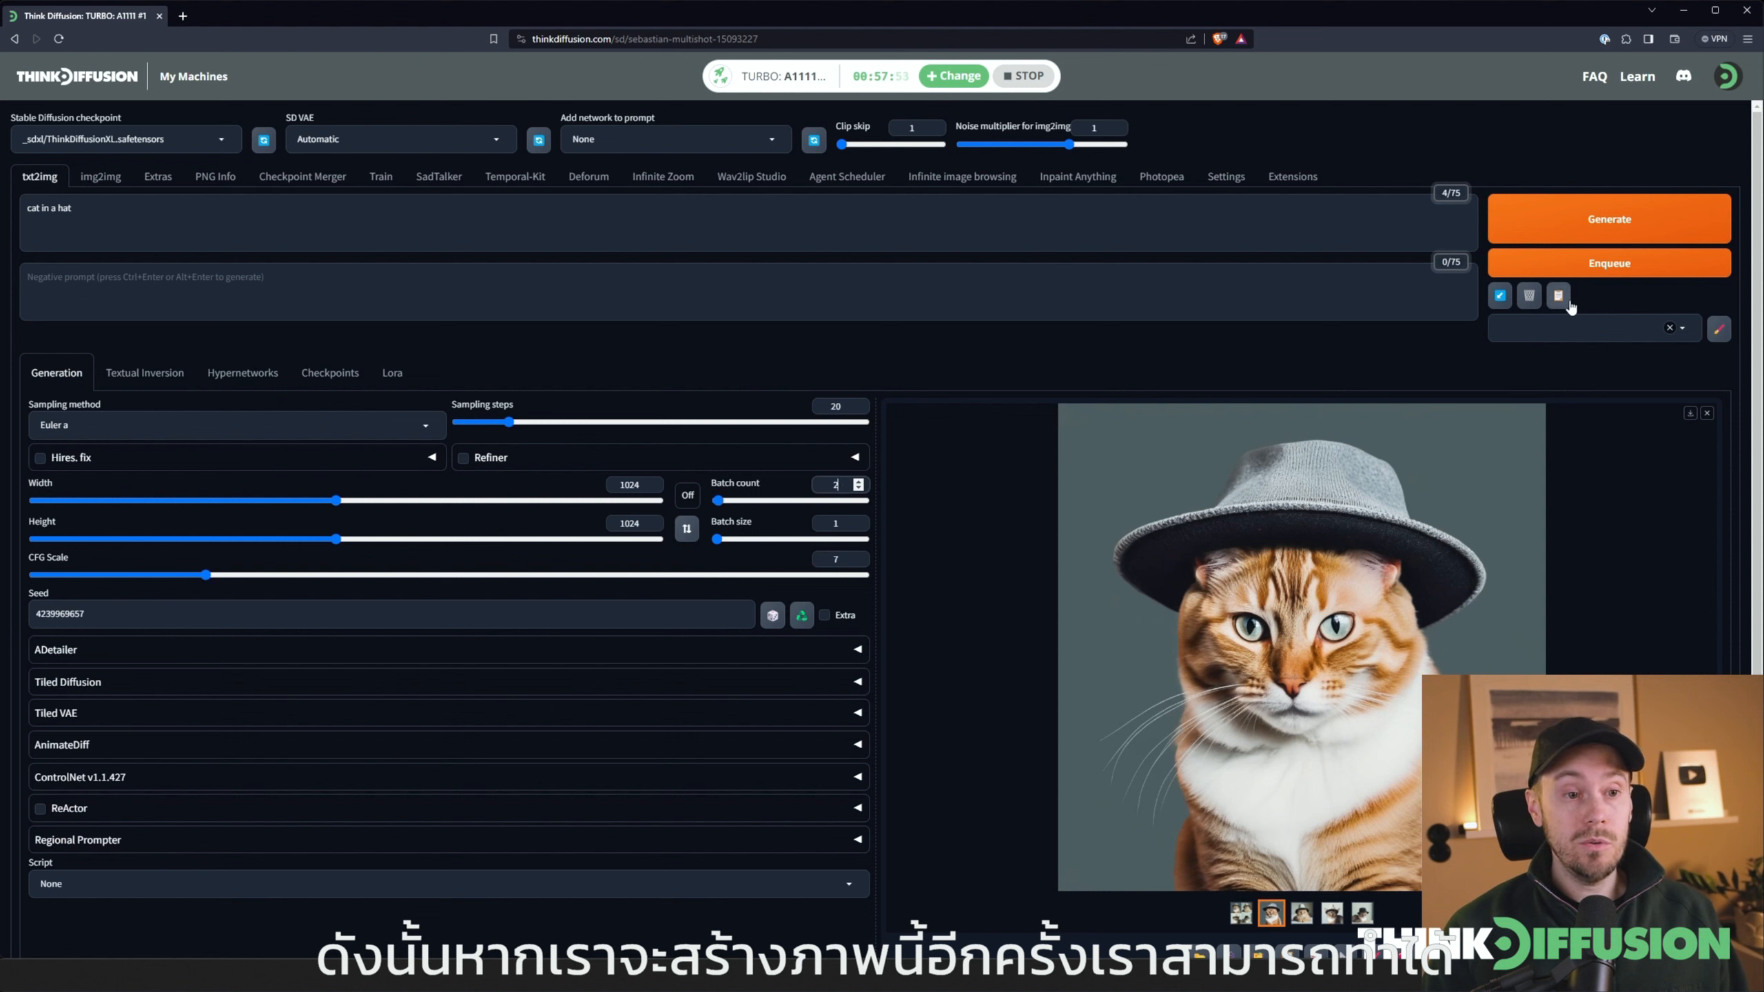
{"action": "left_click", "coordinate": [1590, 219]}
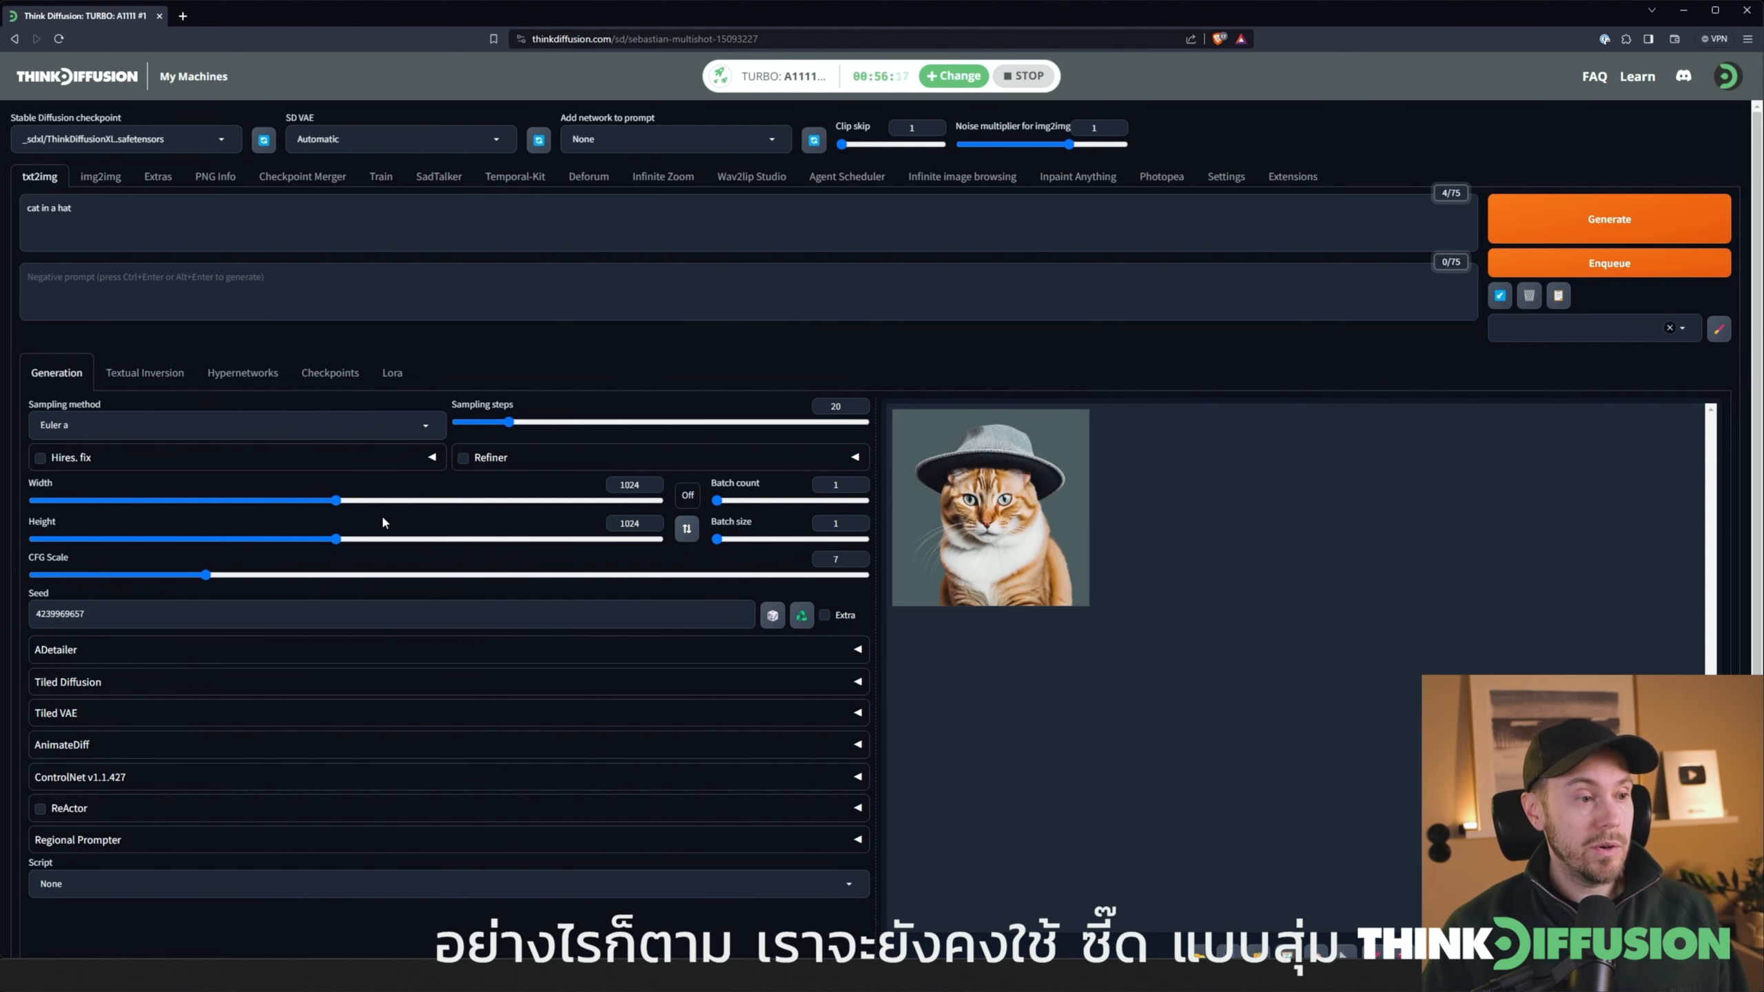
Reset the seed to random (-1) and set the batch count to 4
{"action": "left_click", "coordinate": [774, 622]}
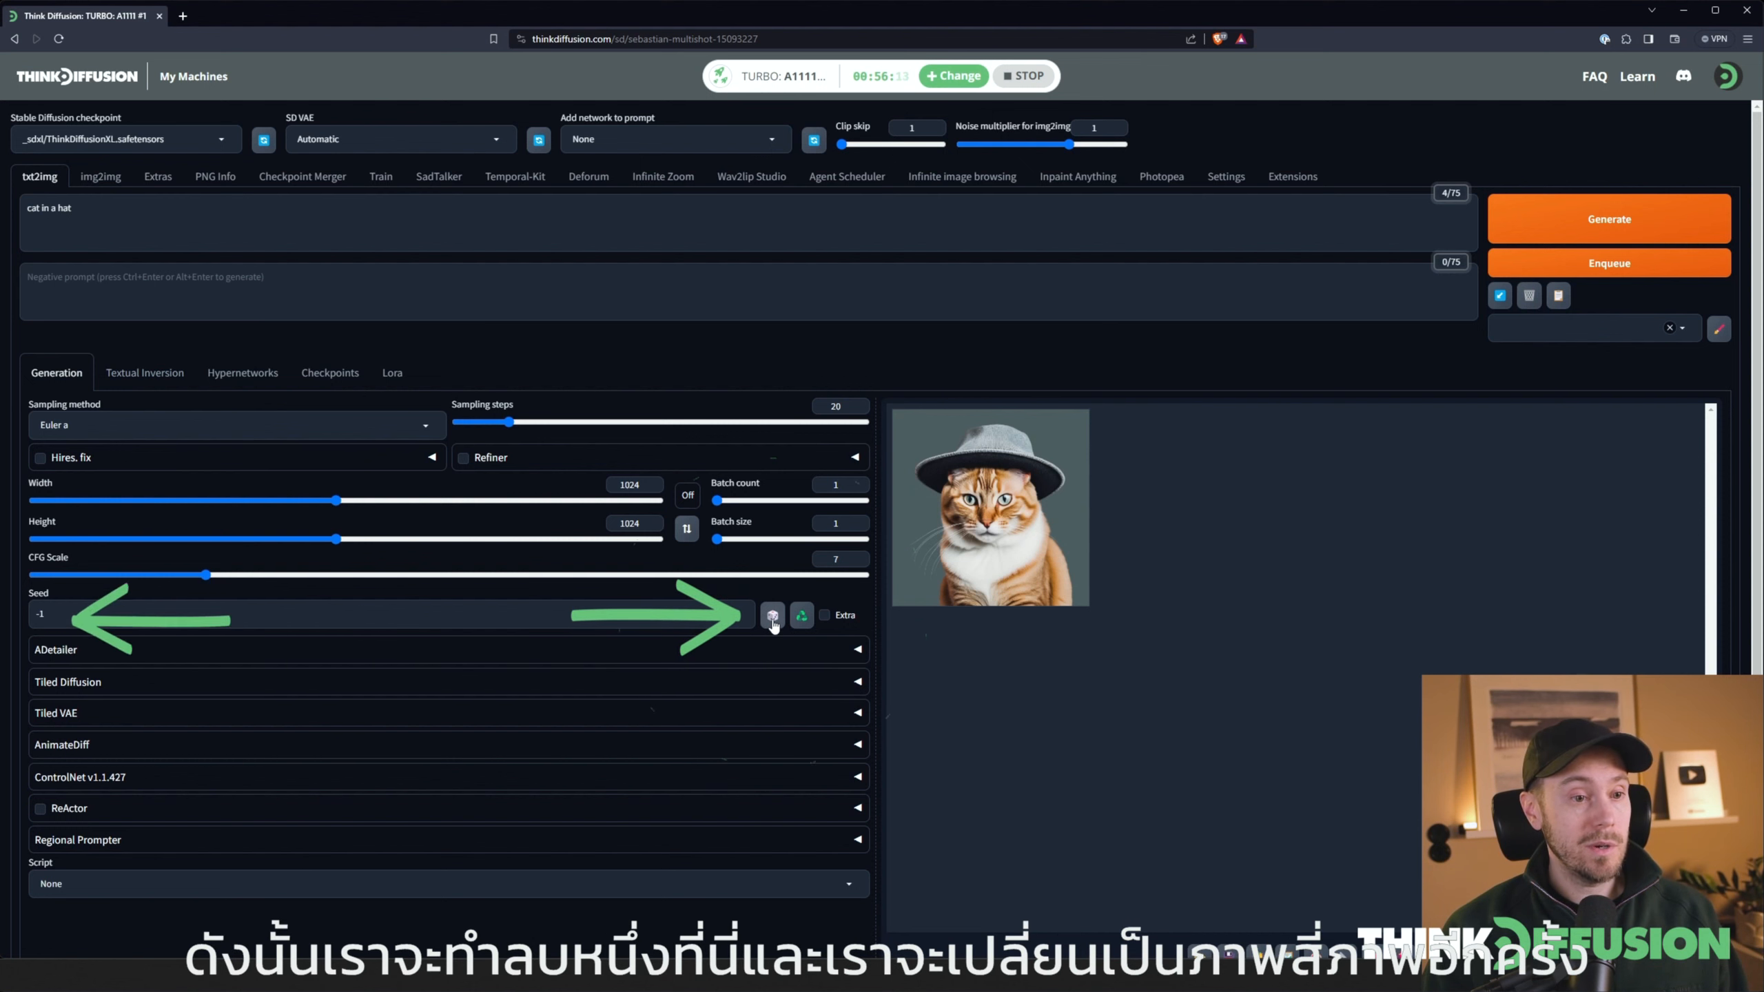
{"action": "double_click", "coordinate": [837, 485]}
{"action": "type", "text": "4"}
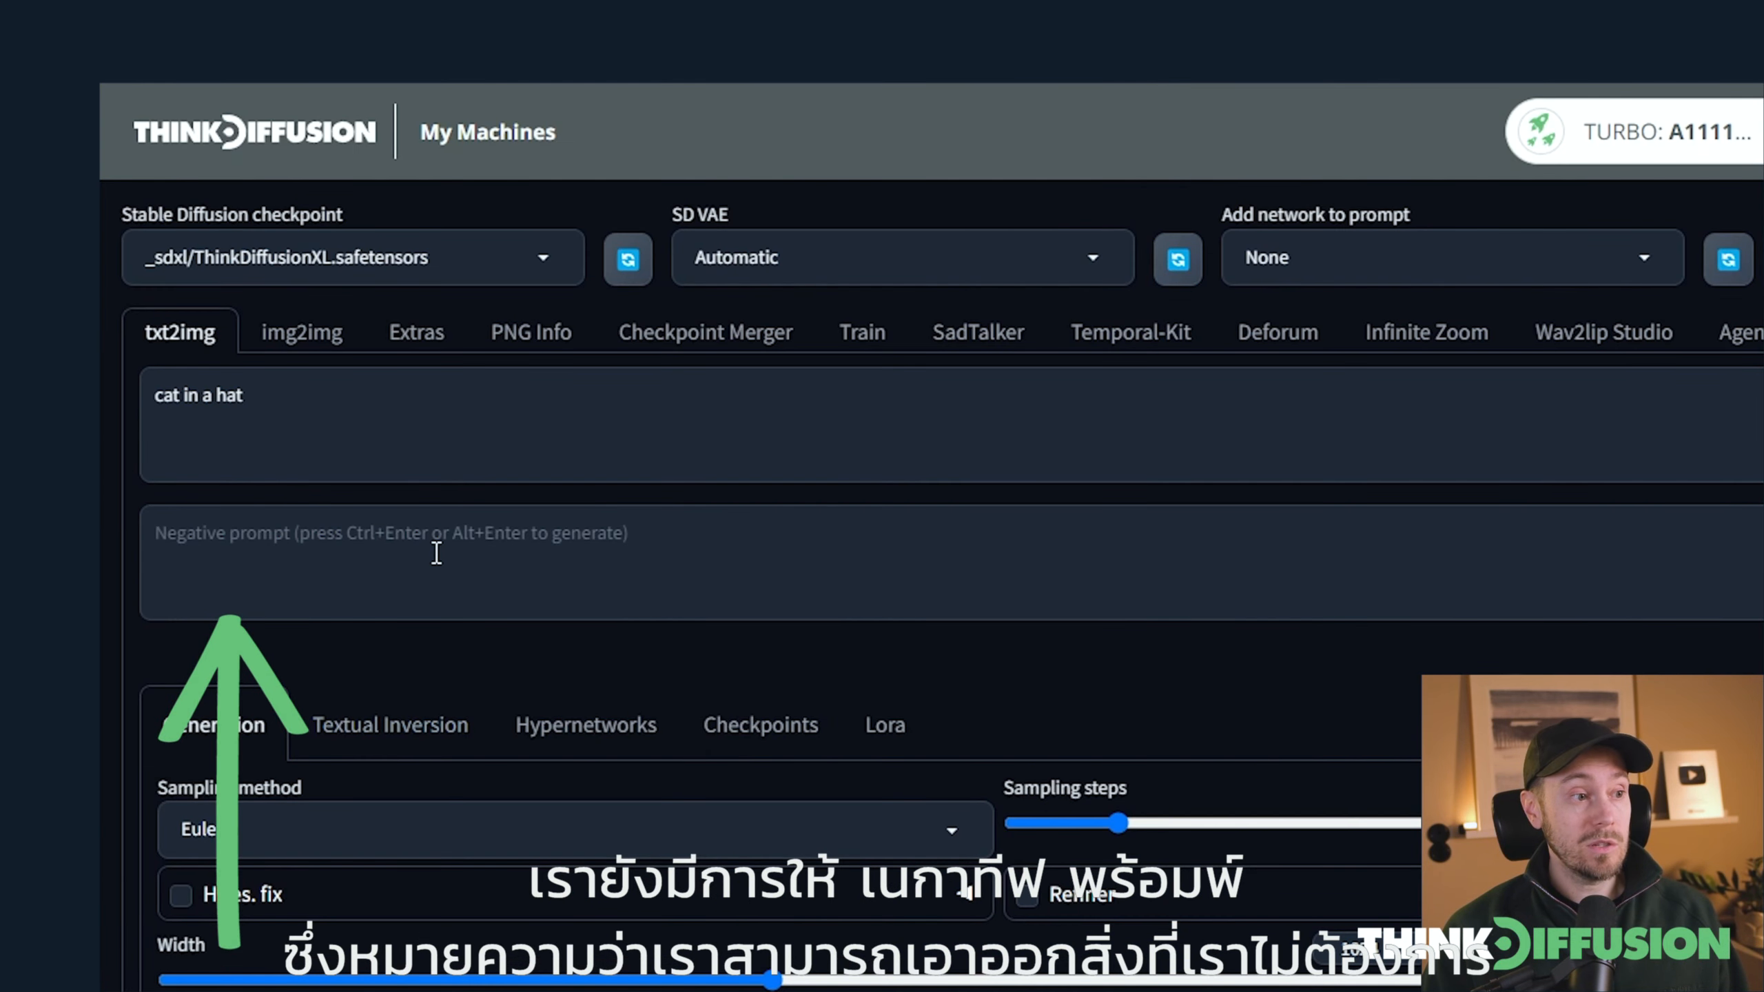
Enter "dog" as the negative prompt and generate a new batch of images
{"action": "left_click", "coordinate": [445, 551]}
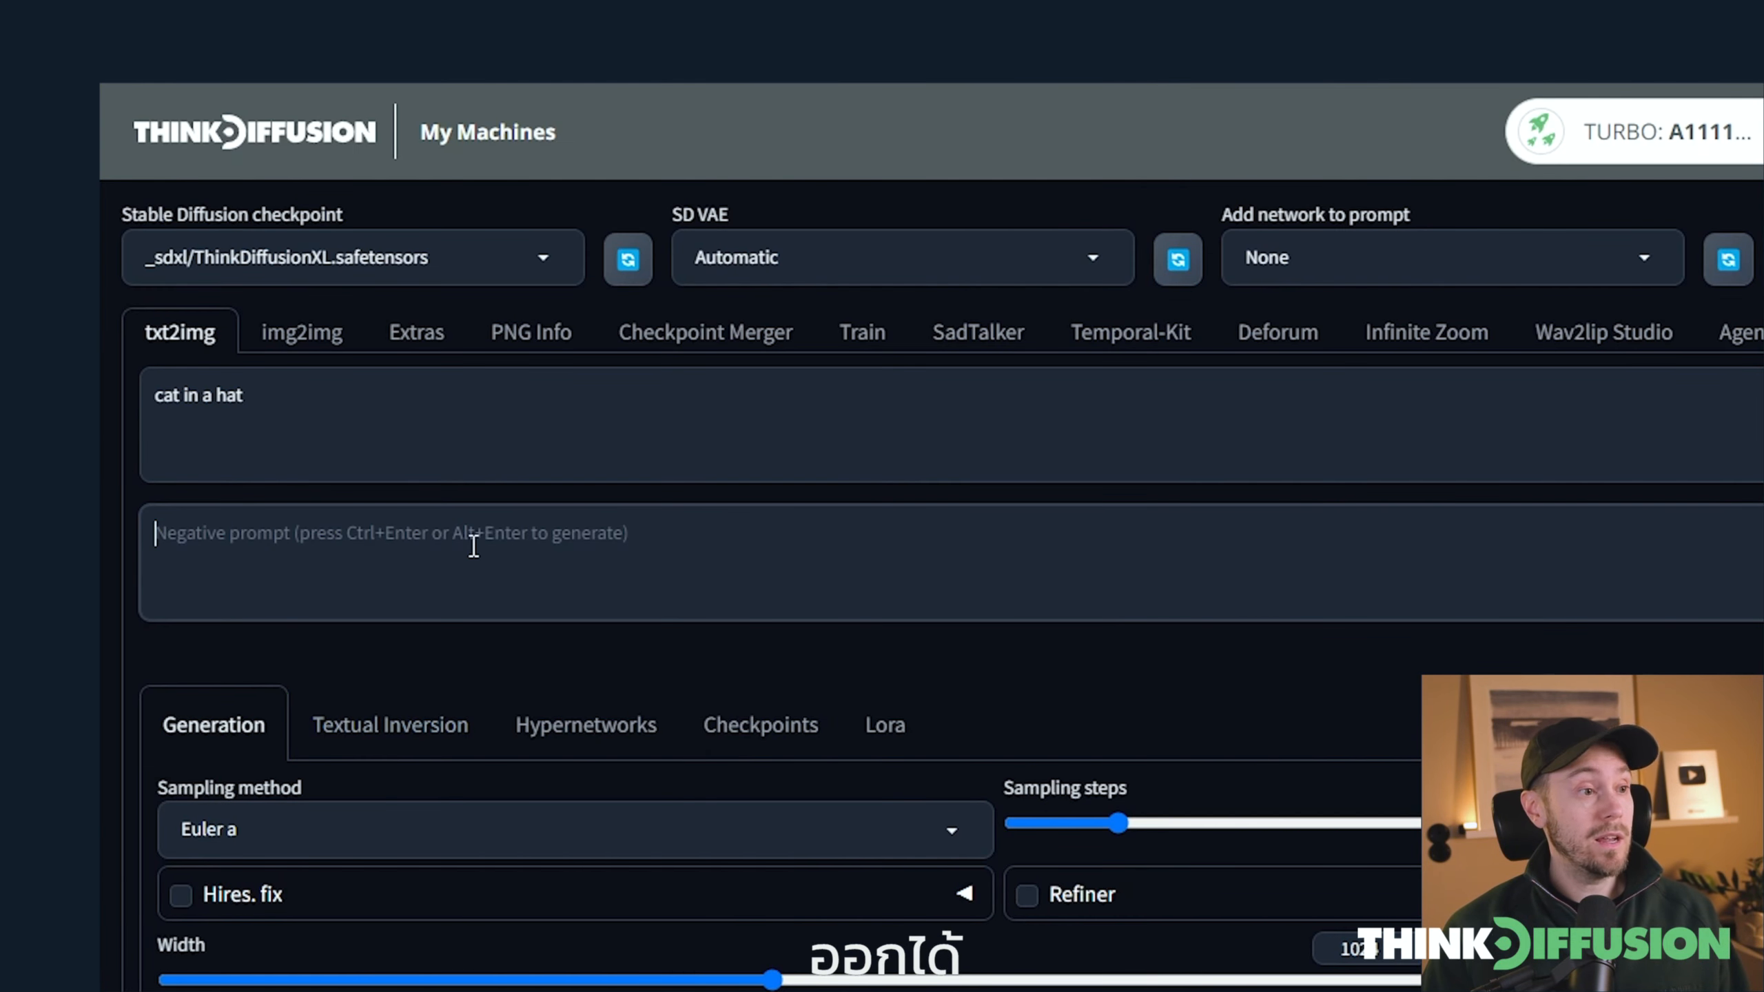
{"action": "type", "text": "dog"}
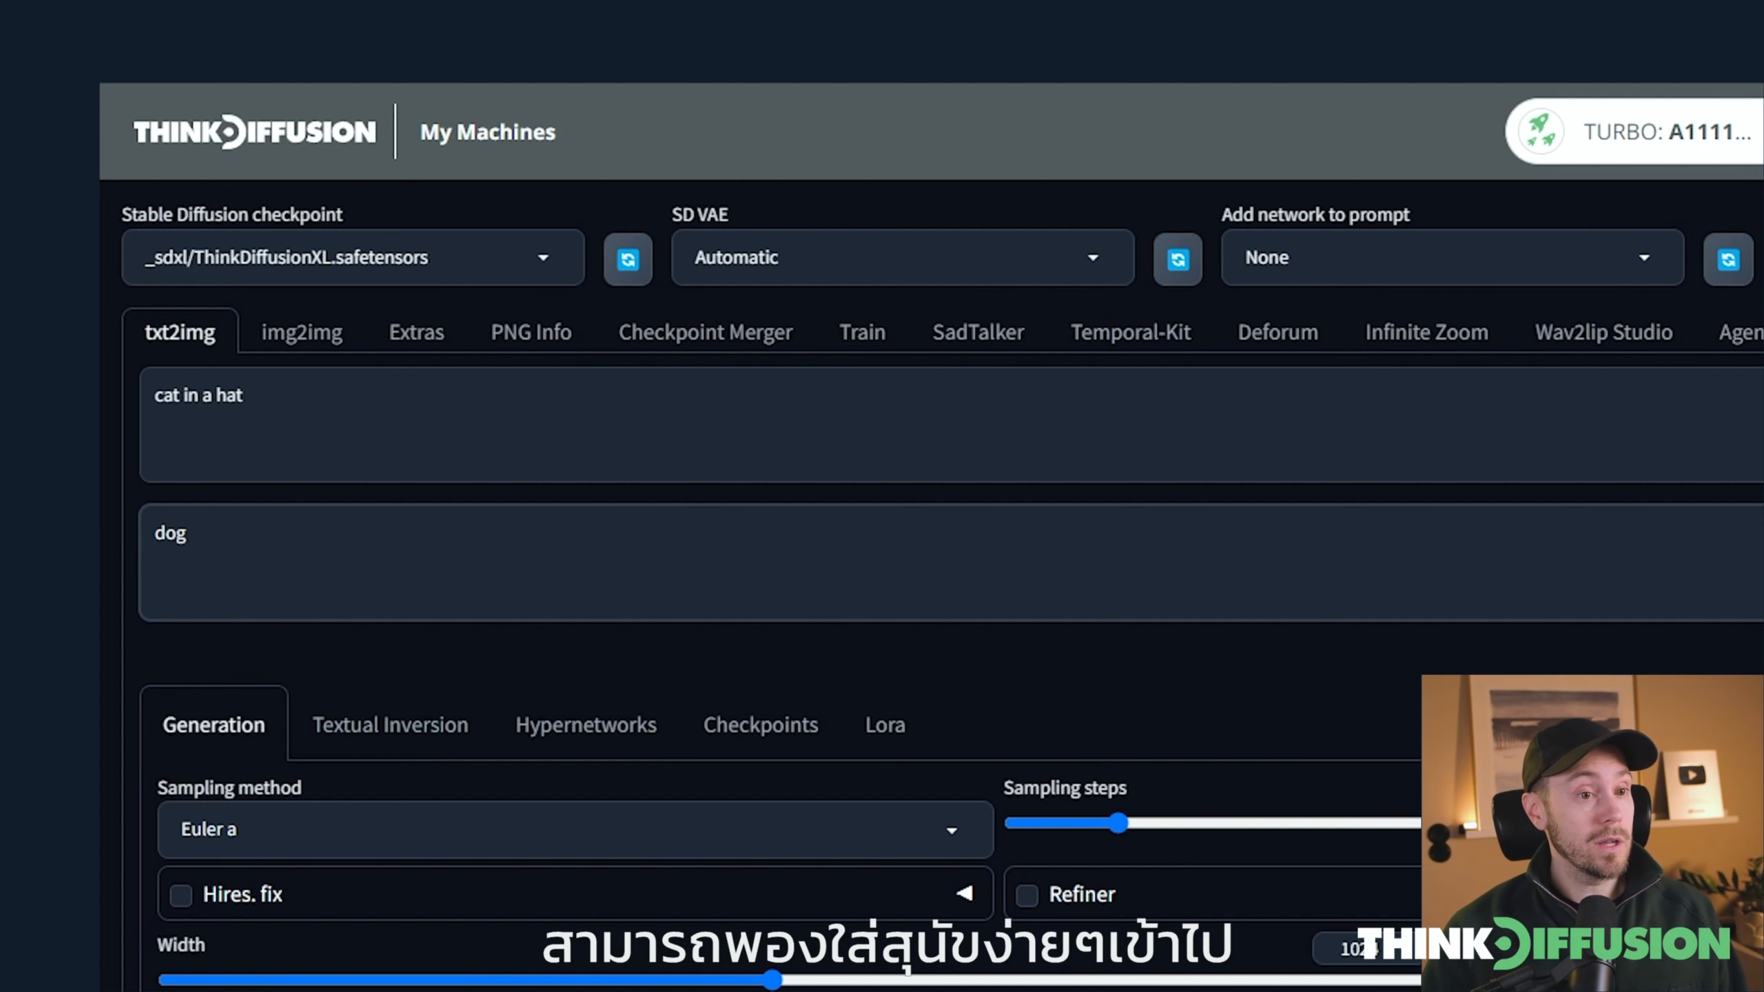
{"action": "left_click", "coordinate": [1591, 224]}
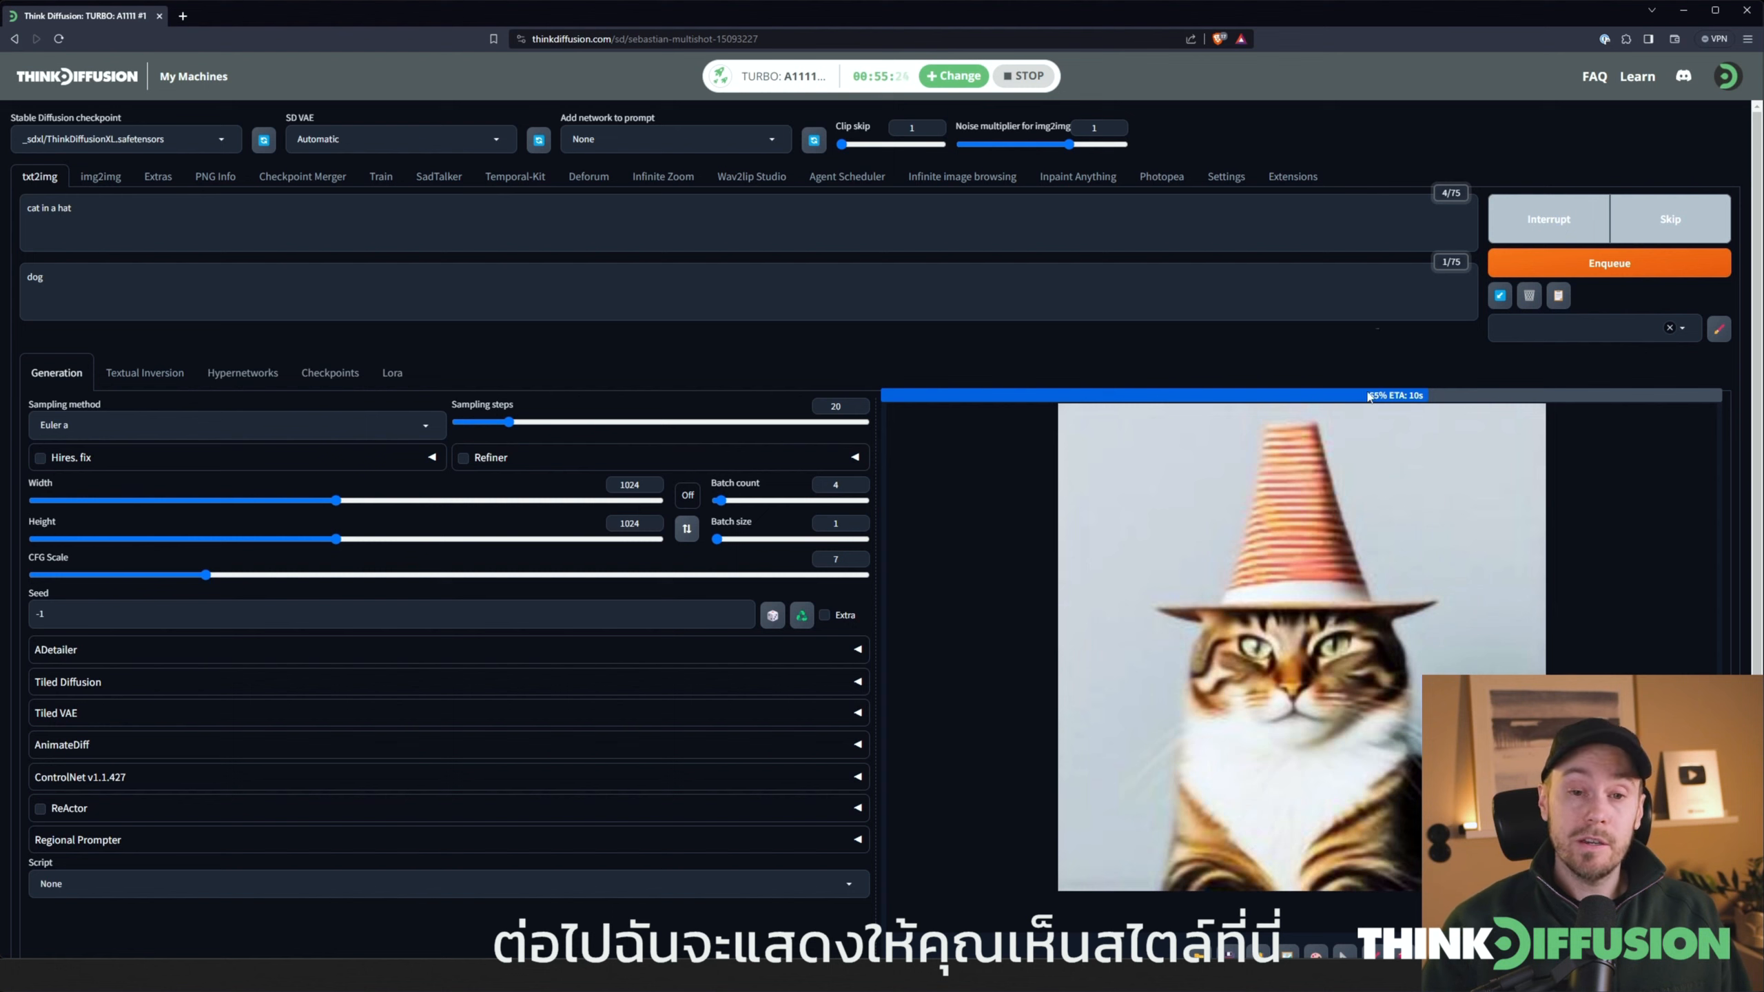
Apply the Cinematic style to the prompt and clear the negative prompt
{"action": "left_click", "coordinate": [1660, 332]}
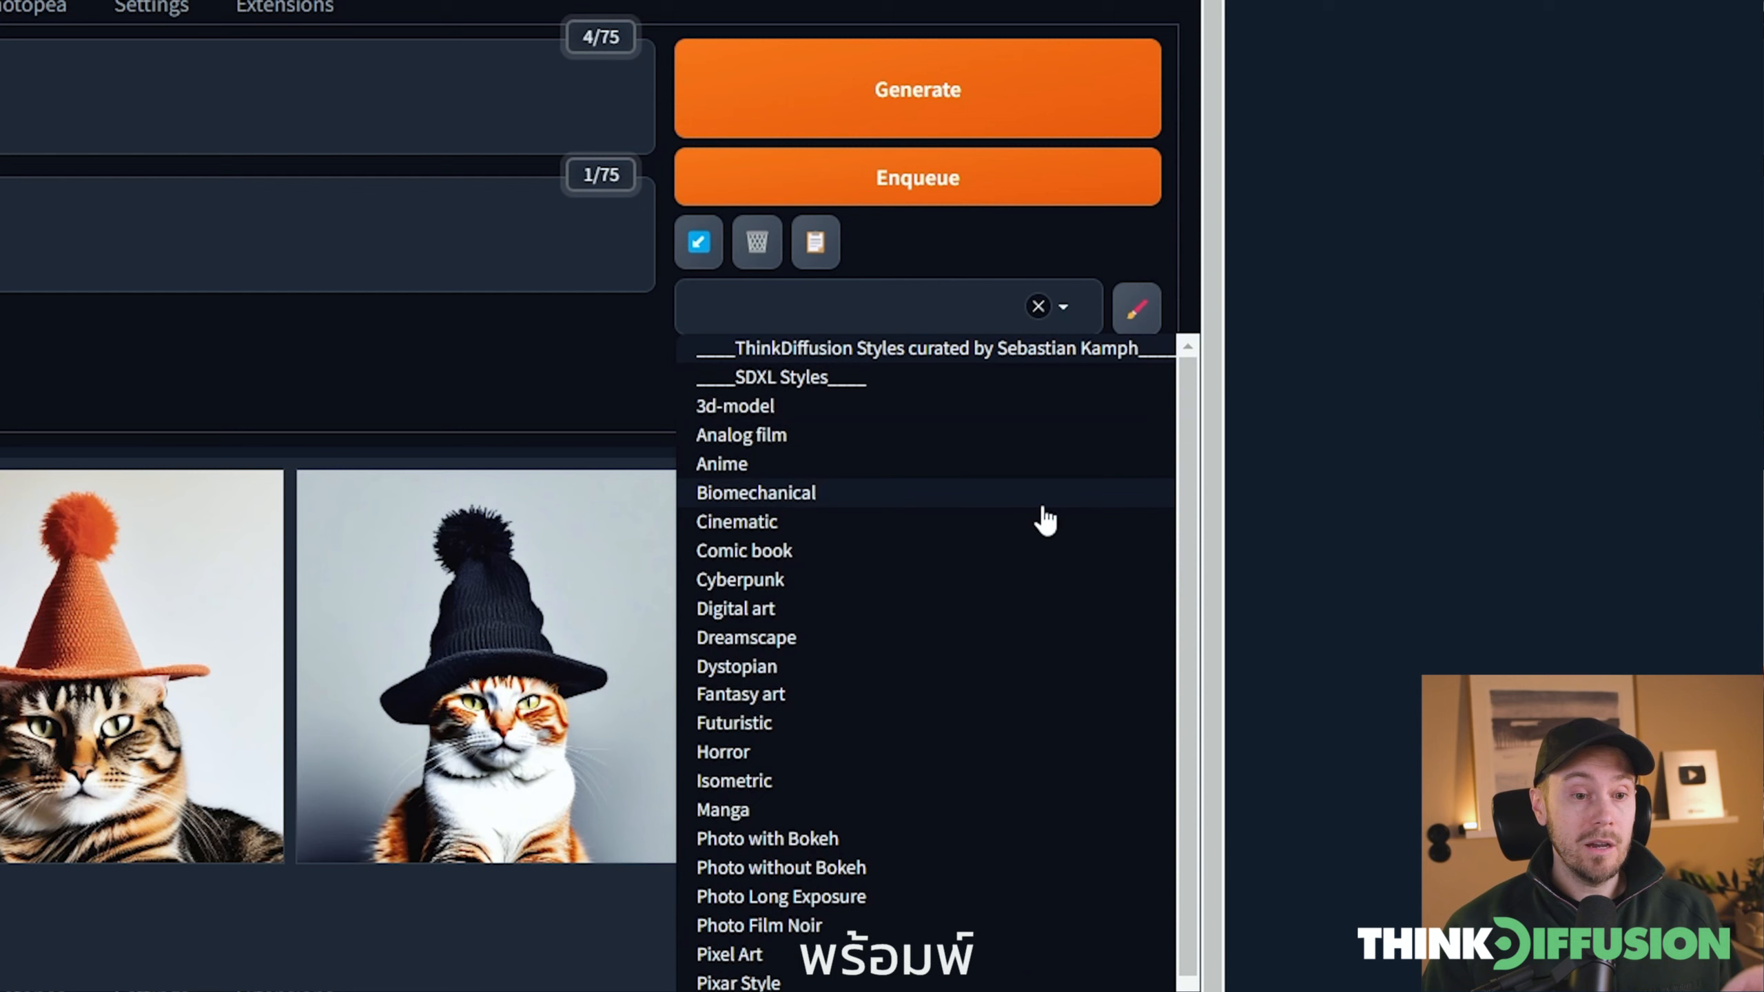
{"action": "left_click", "coordinate": [757, 532]}
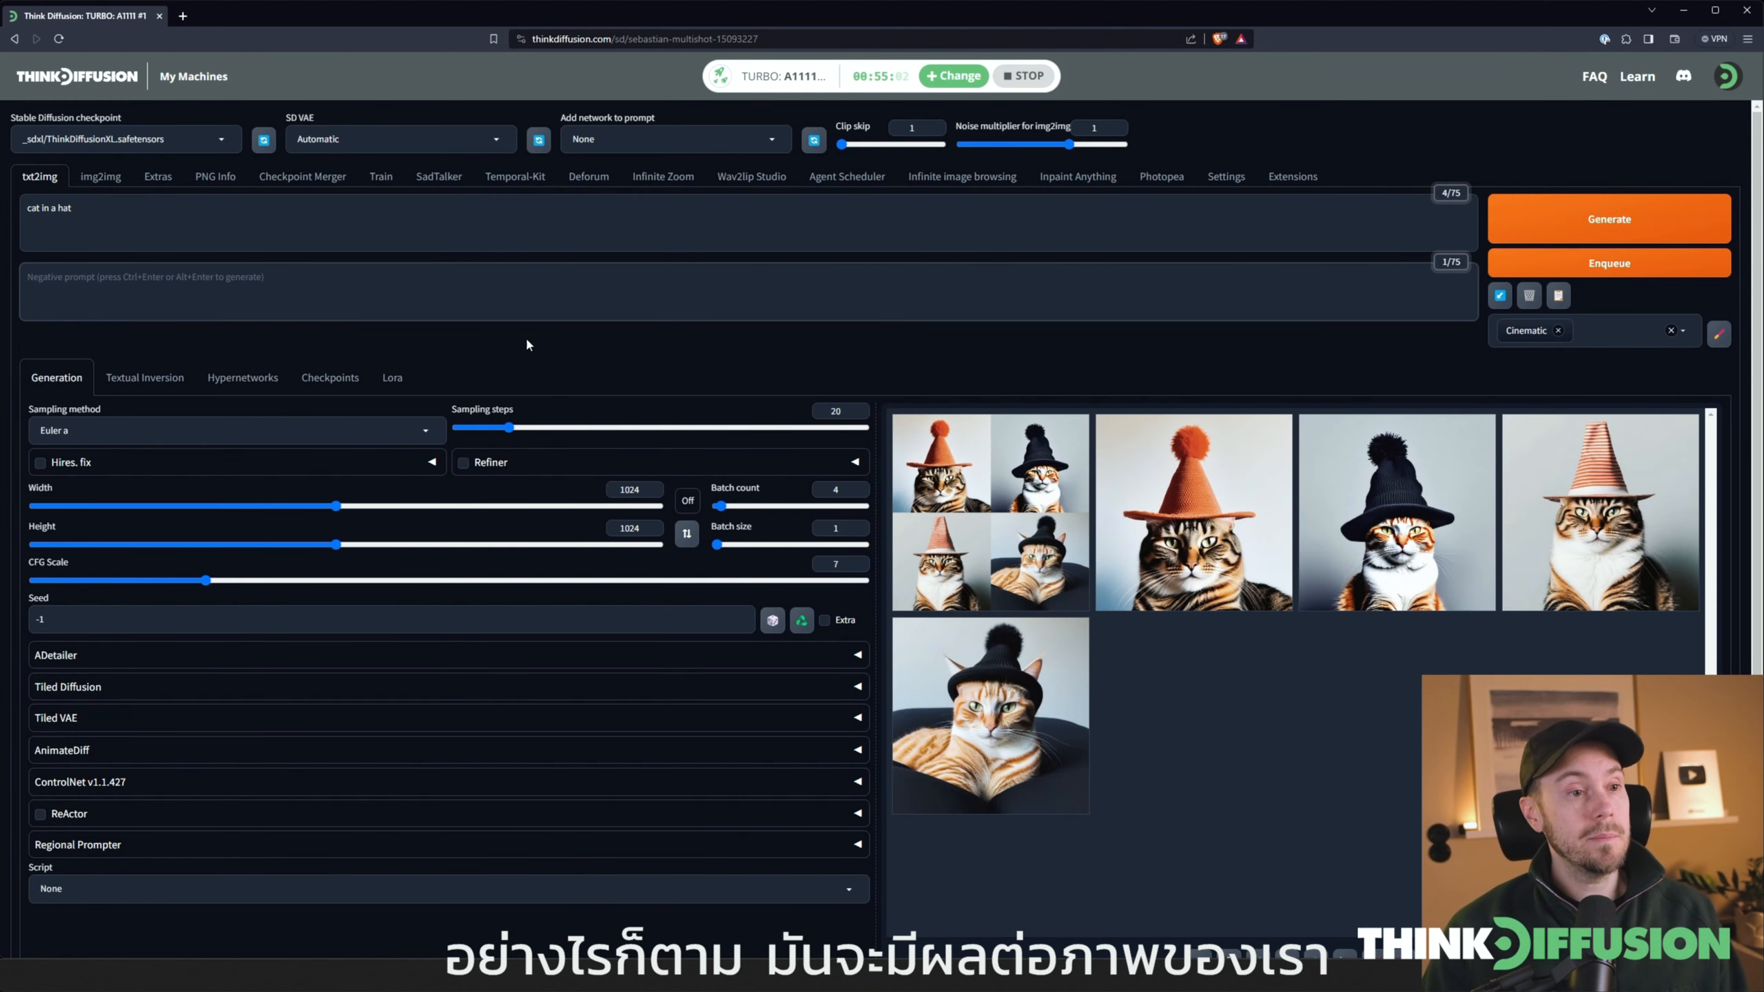
{"action": "key", "text": "BackSpace"}
{"action": "key", "text": "BackSpace"}
{"action": "key", "text": "BackSpace"}
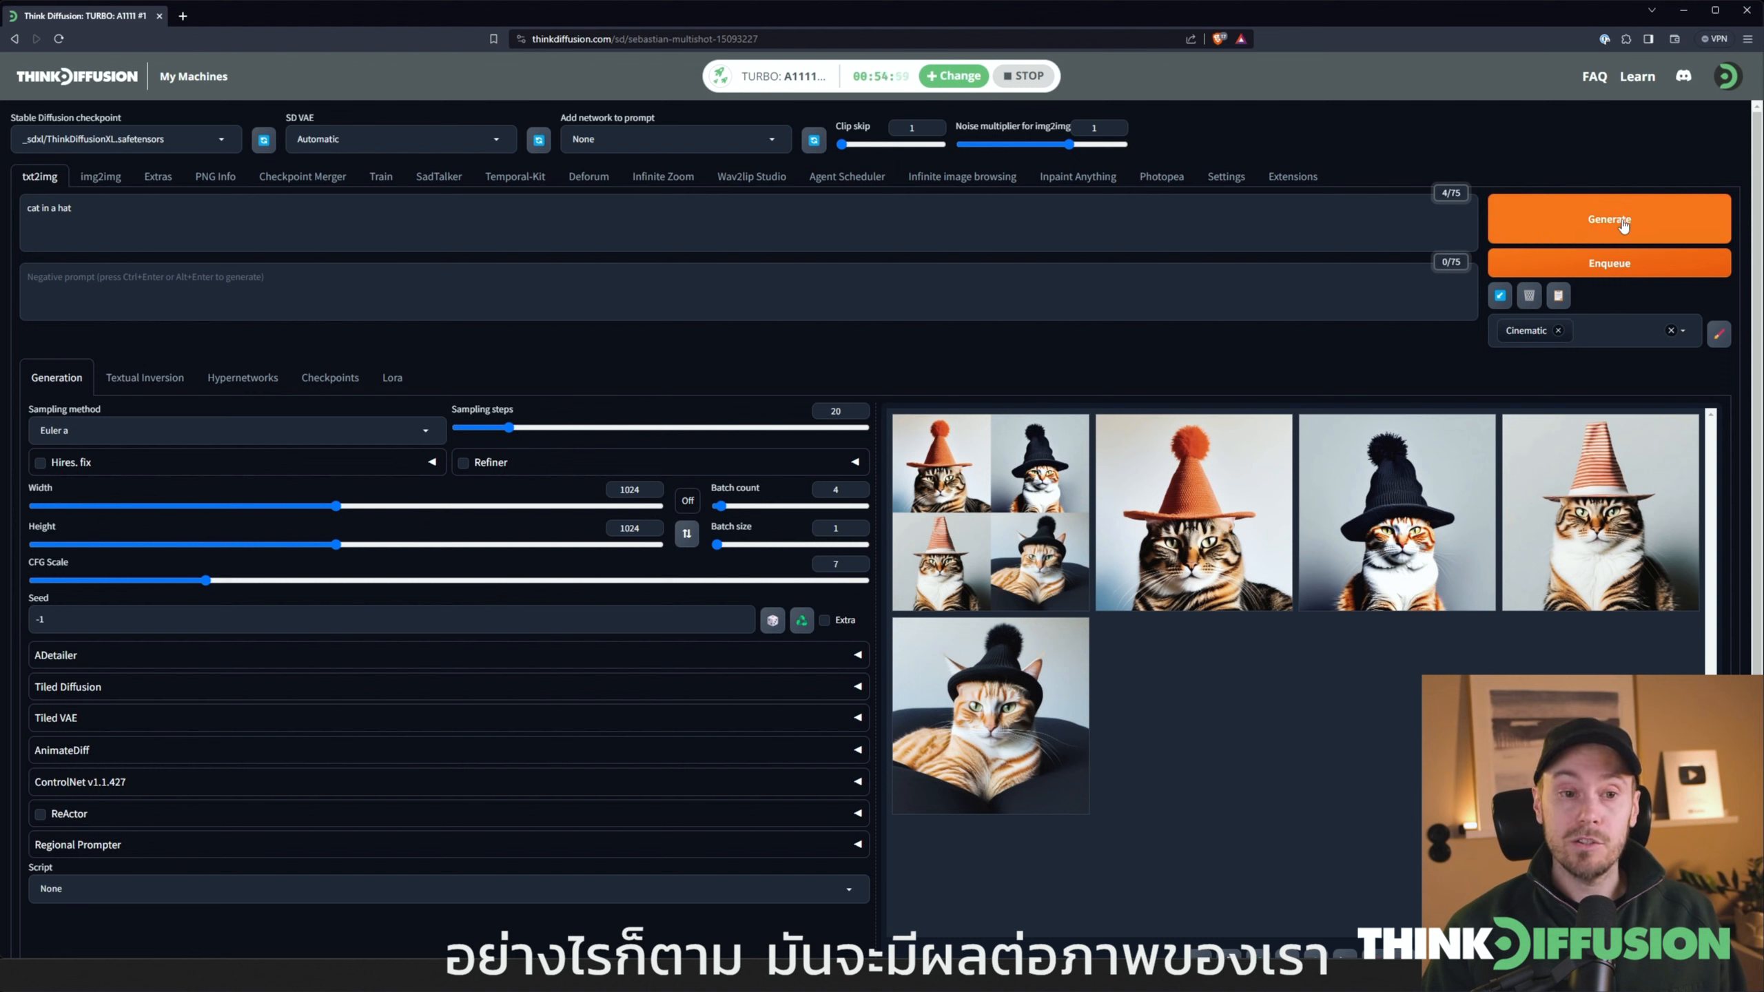
Generate the cat images with the Cinematic style and enlarge the result grid
{"action": "left_click", "coordinate": [1581, 221]}
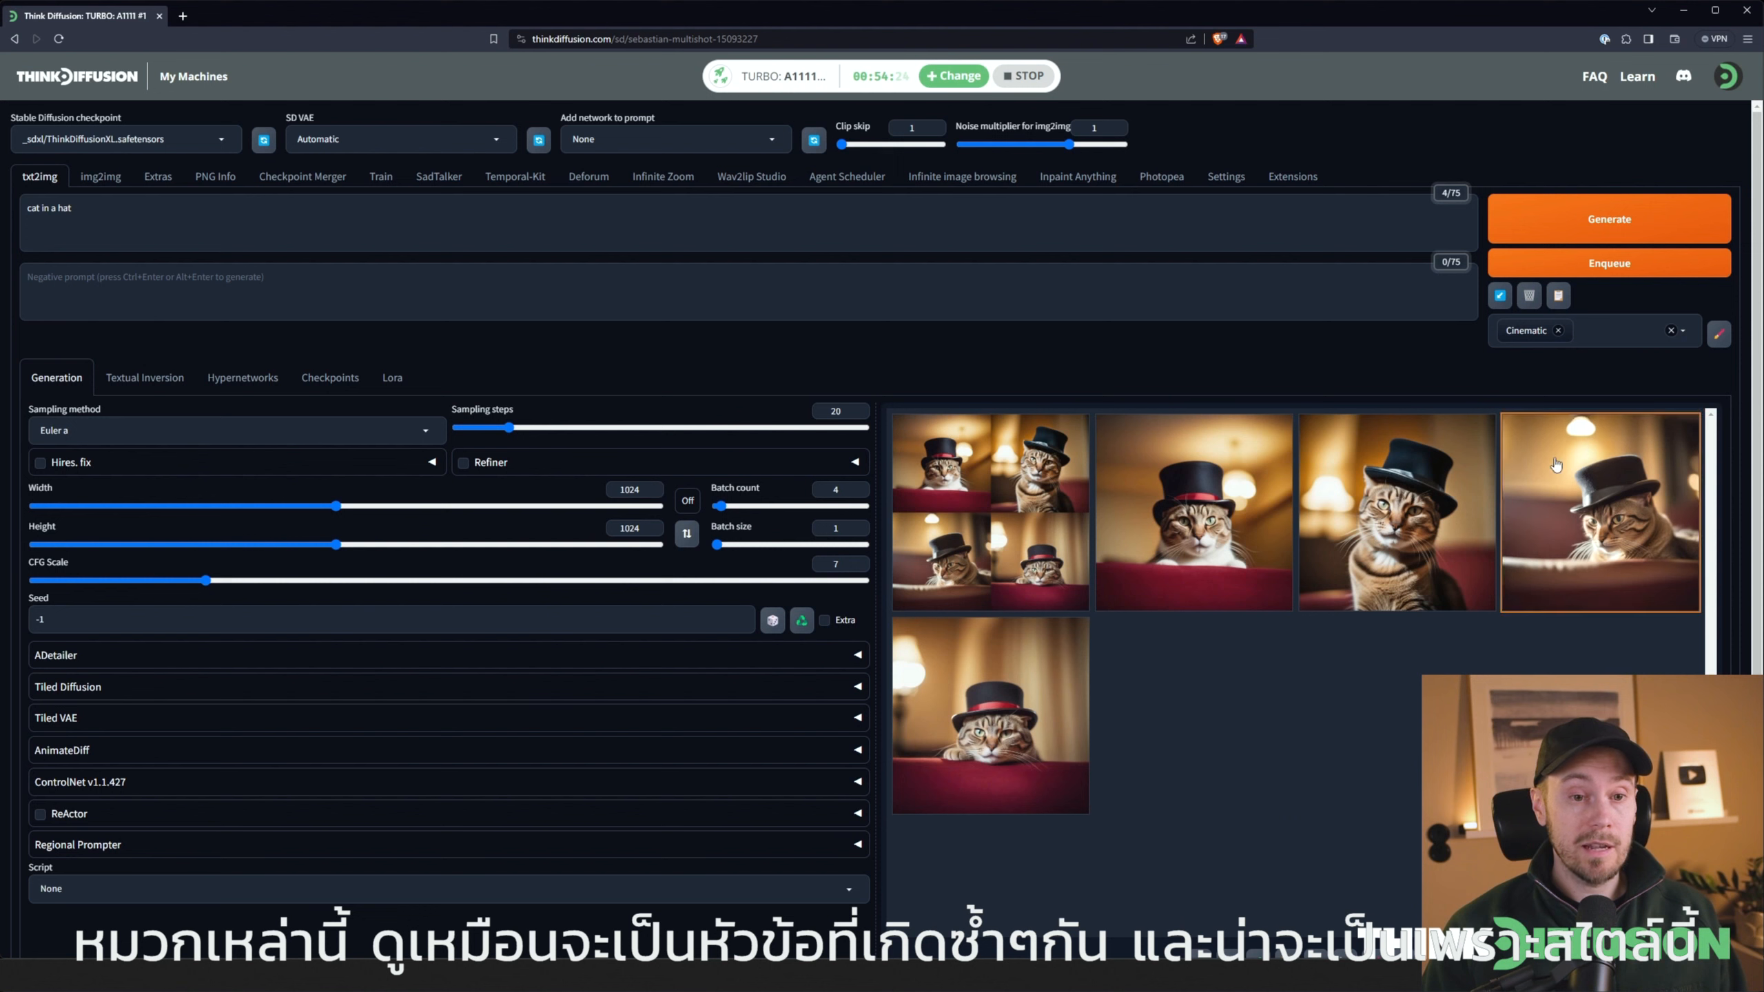
{"action": "left_click", "coordinate": [1065, 524]}
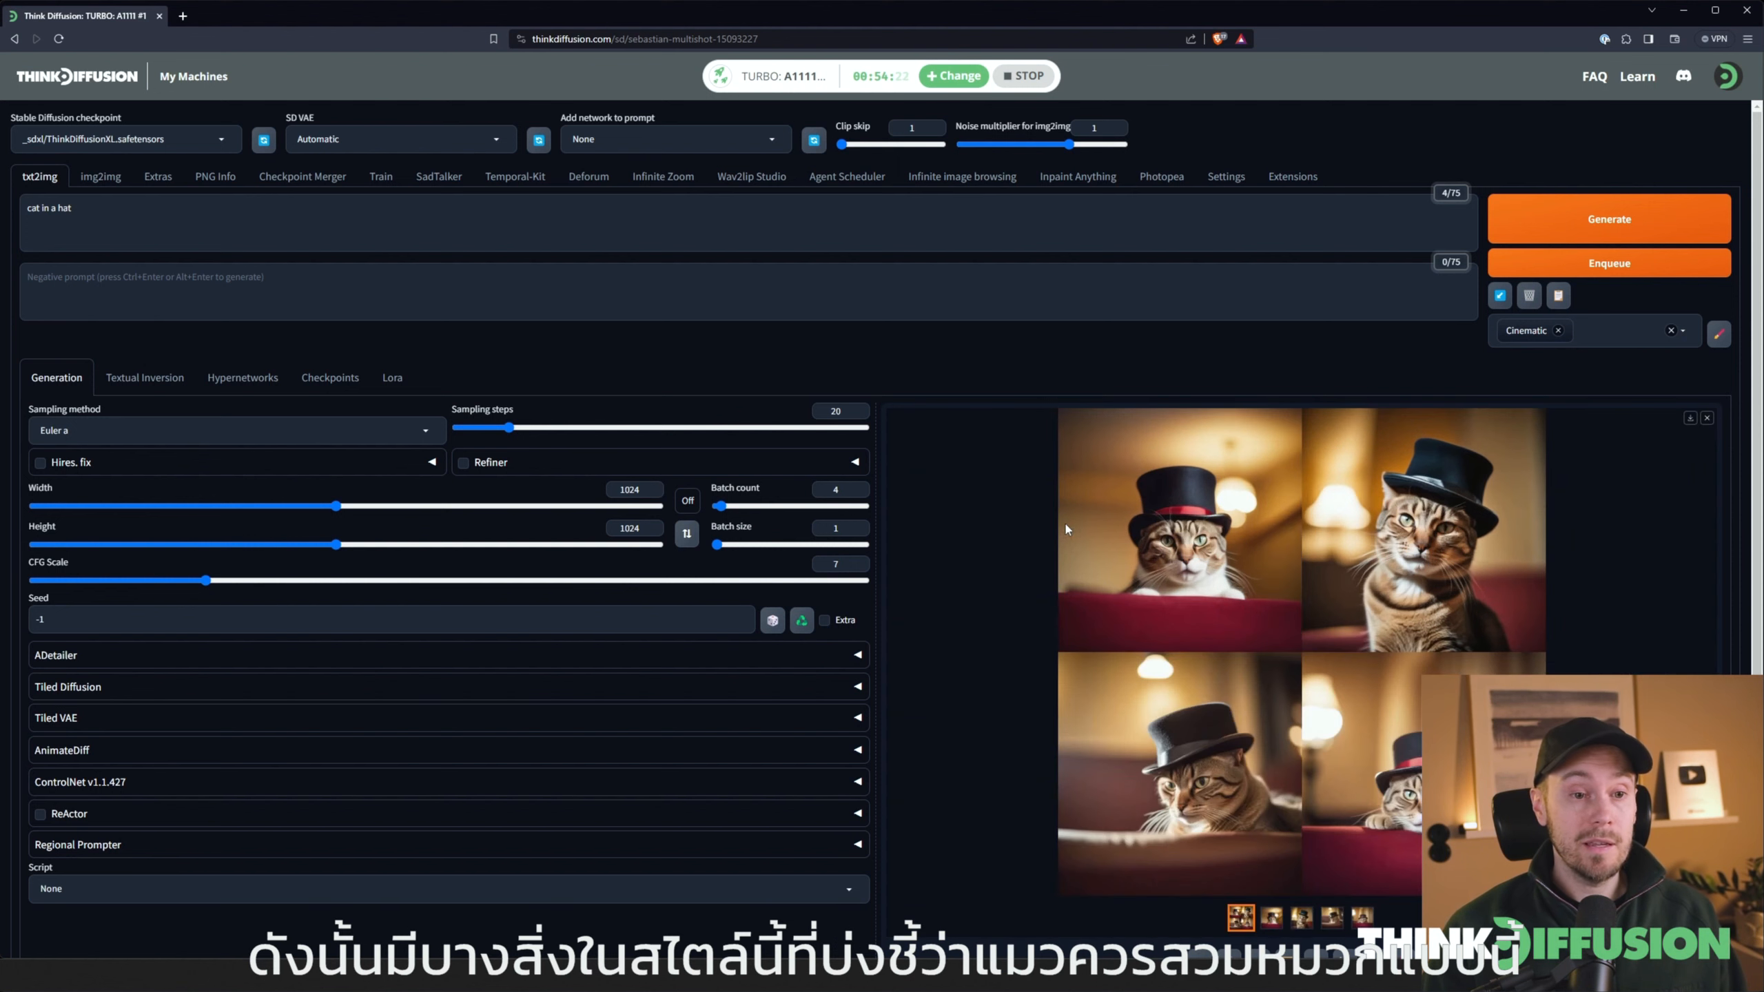
{"action": "left_click", "coordinate": [1313, 545]}
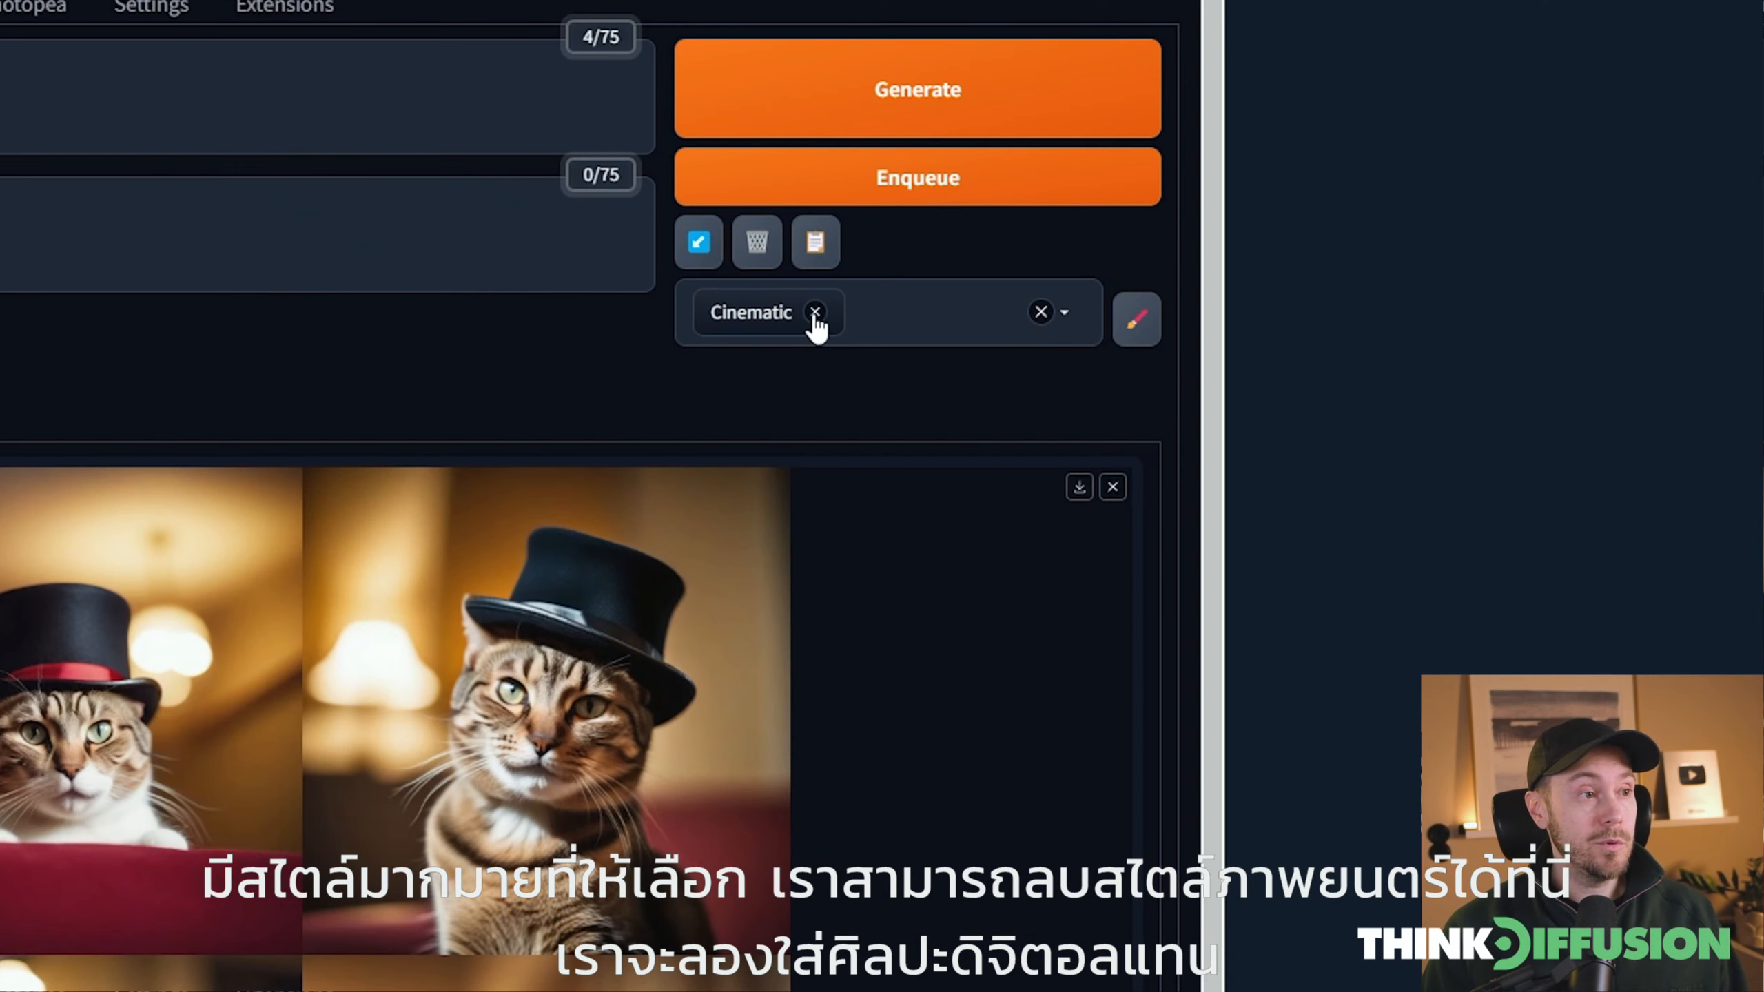
Replace the Cinematic style with Digital art and generate a new batch of cat images
{"action": "left_click", "coordinate": [816, 313]}
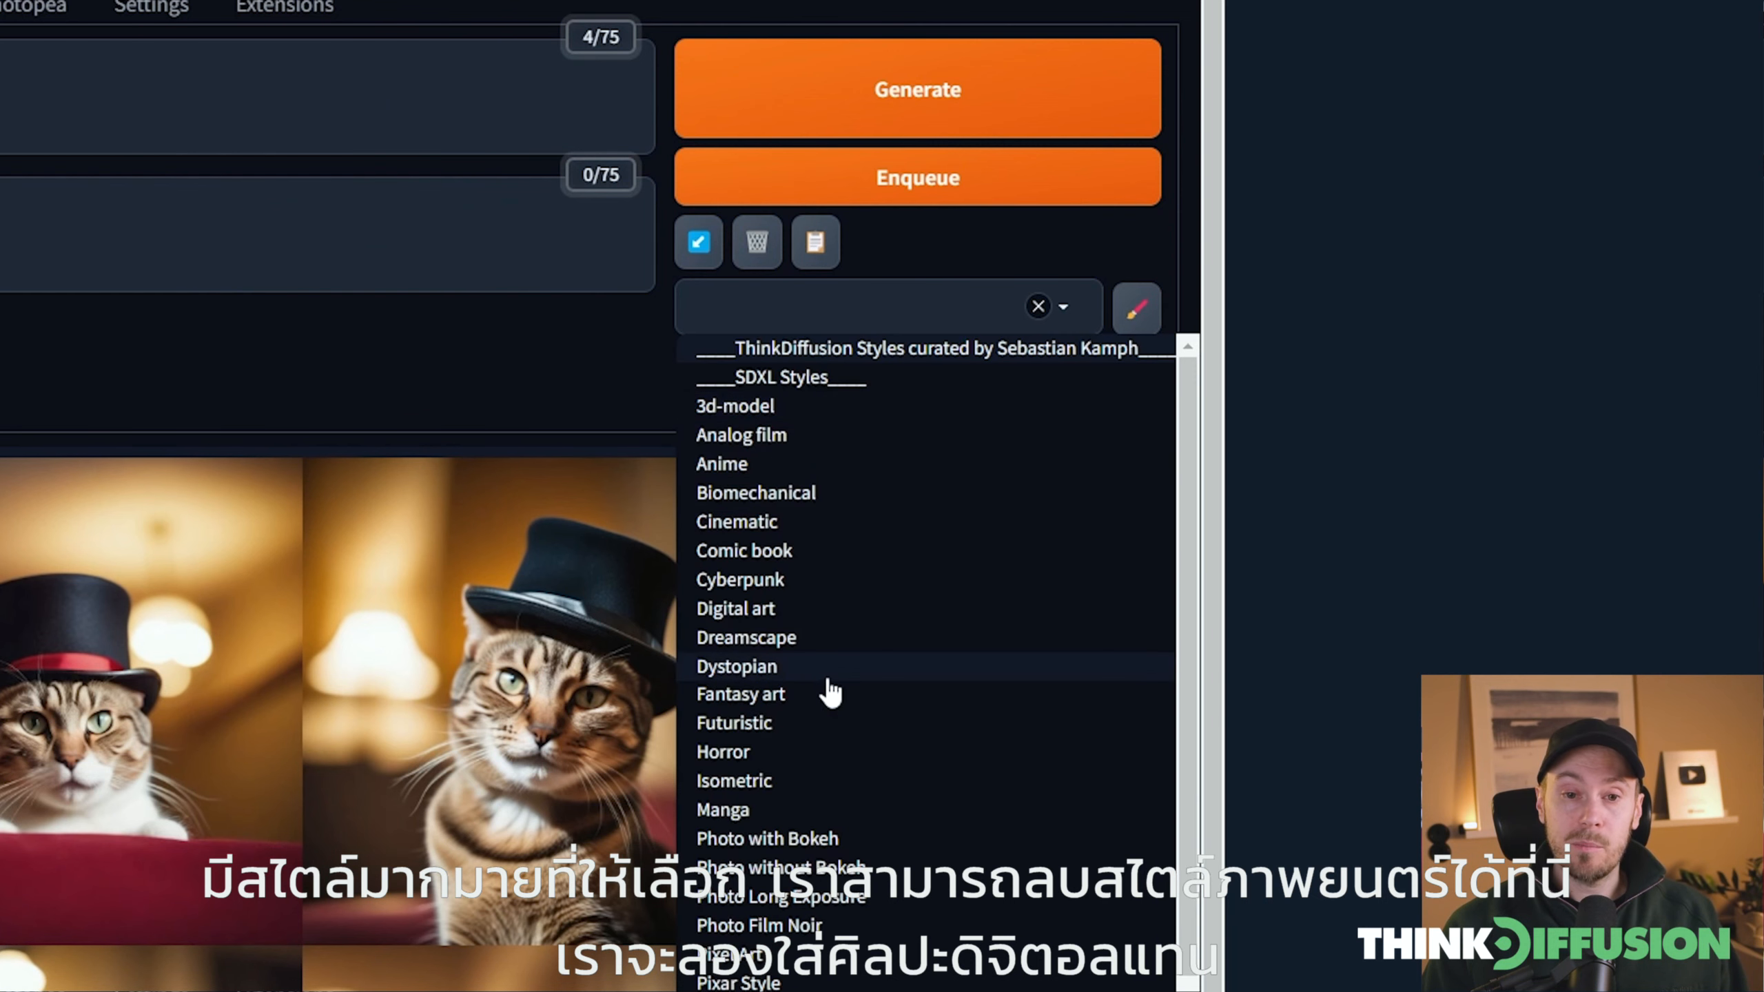
{"action": "left_click", "coordinate": [740, 625]}
{"action": "left_click", "coordinate": [486, 372]}
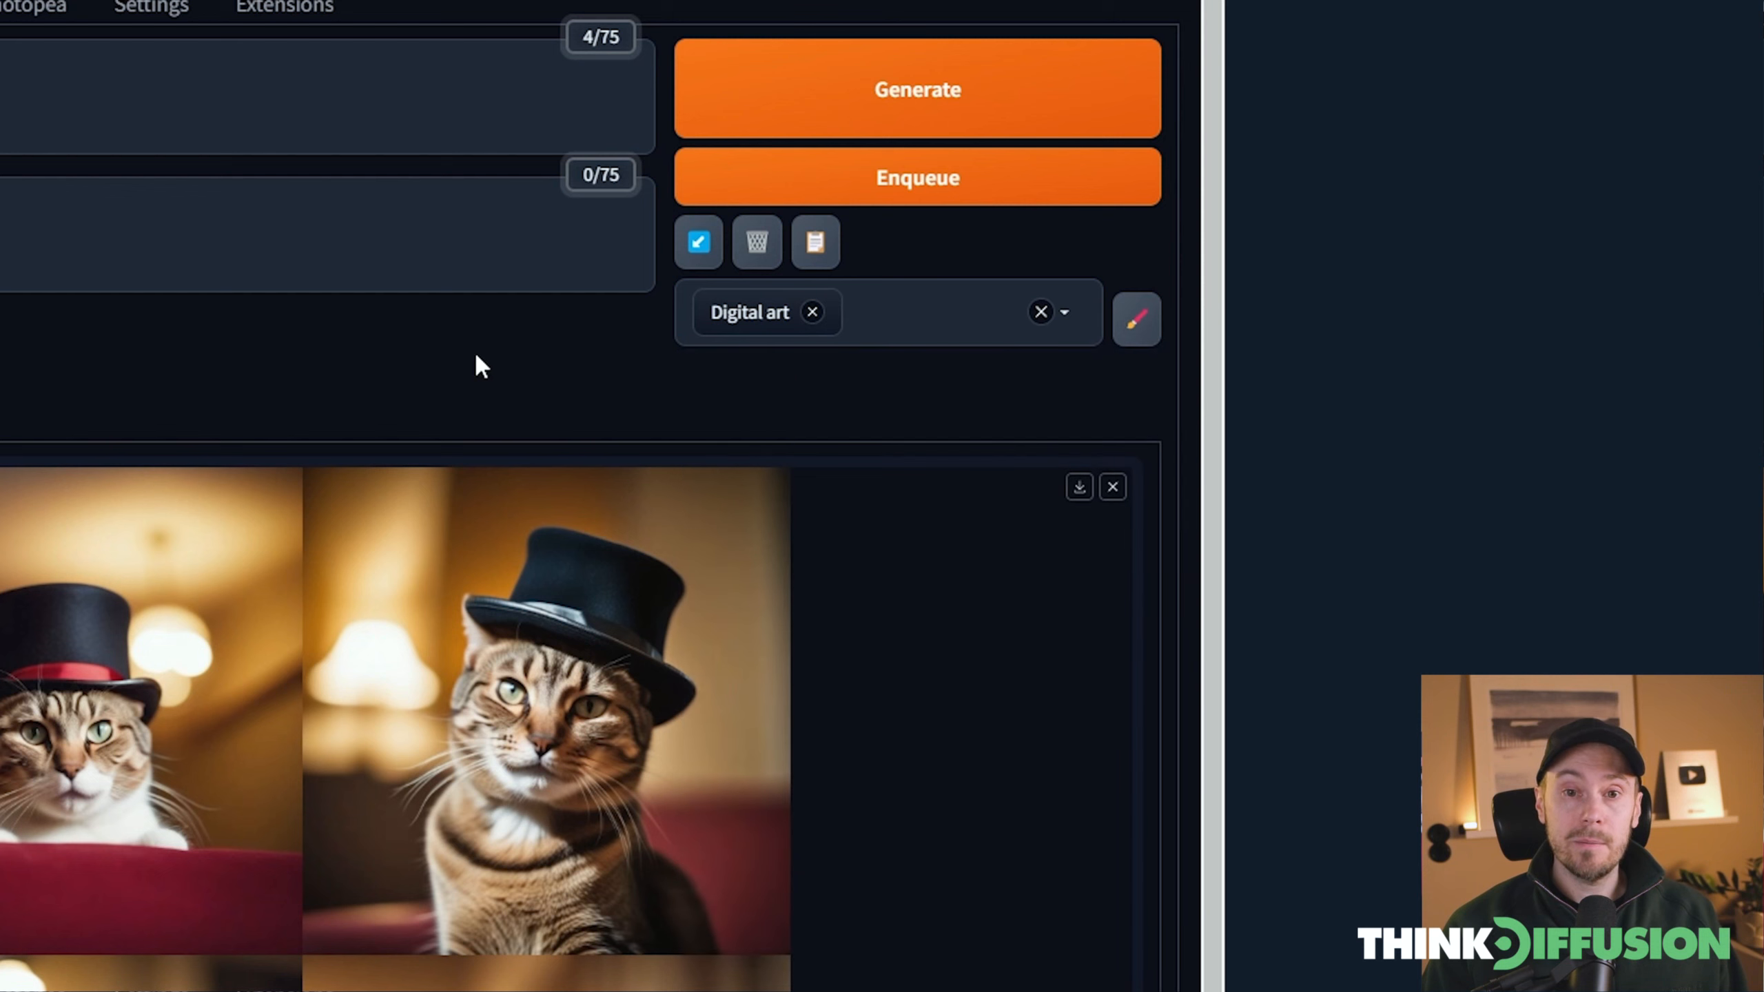
{"action": "left_click", "coordinate": [882, 100]}
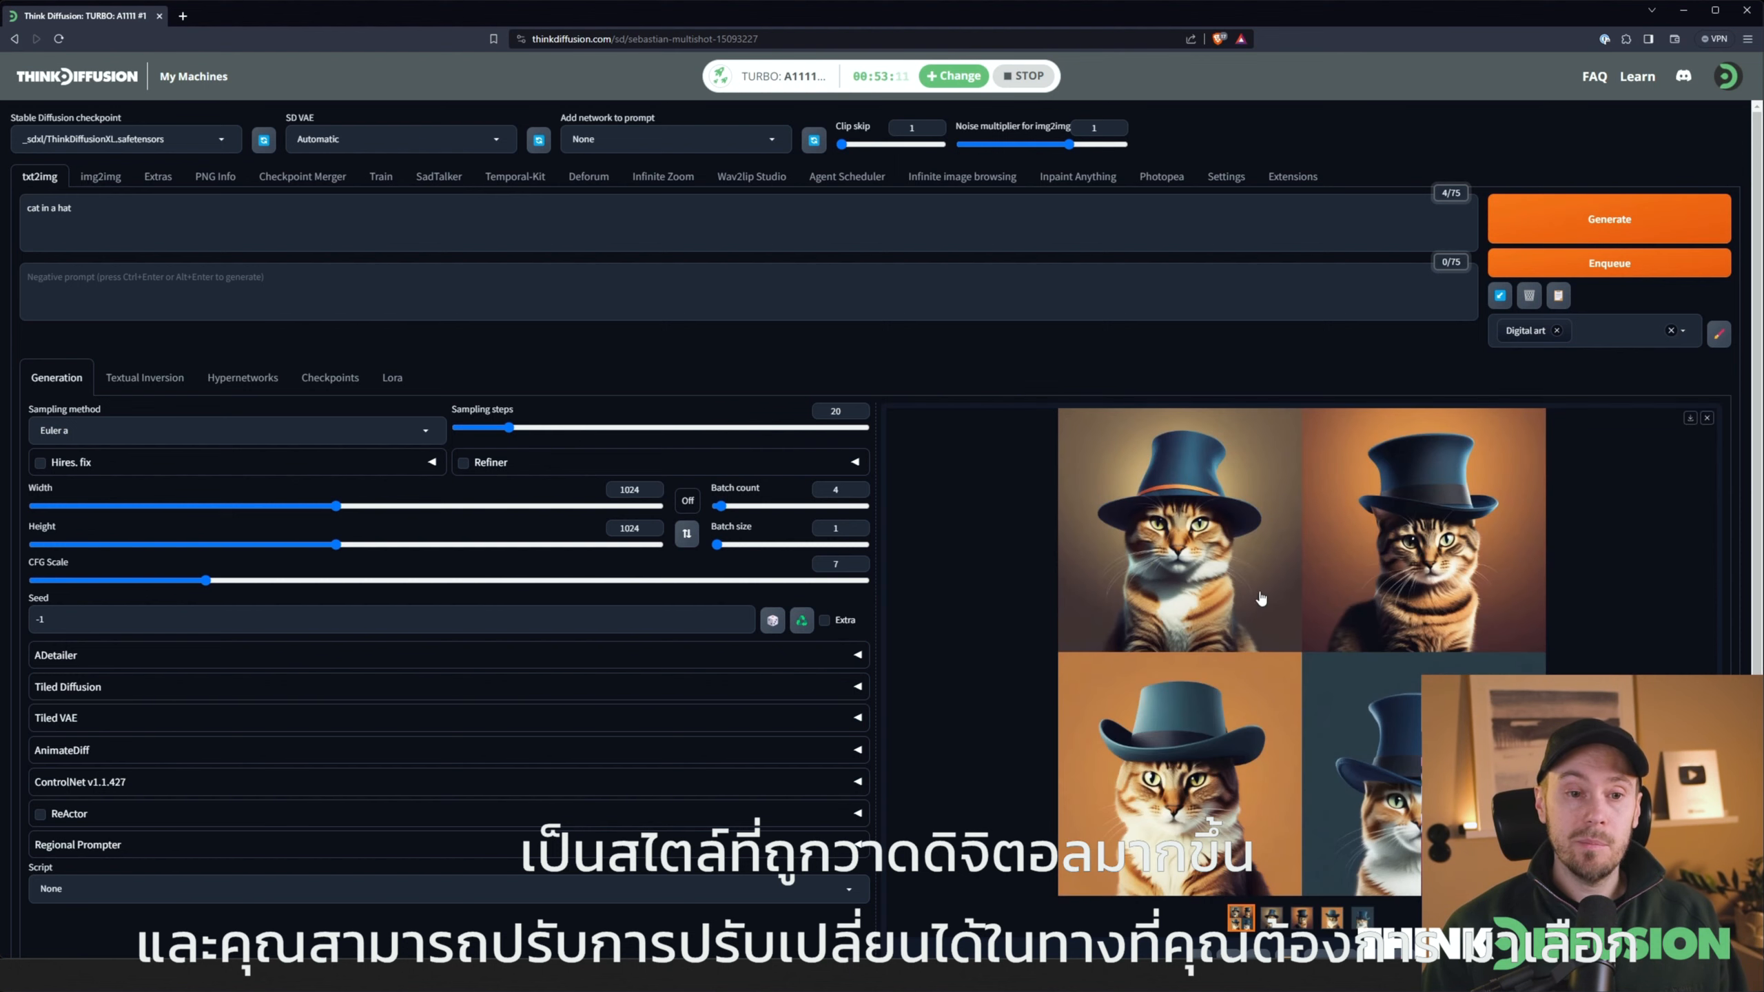
{"action": "left_click", "coordinate": [1261, 599]}
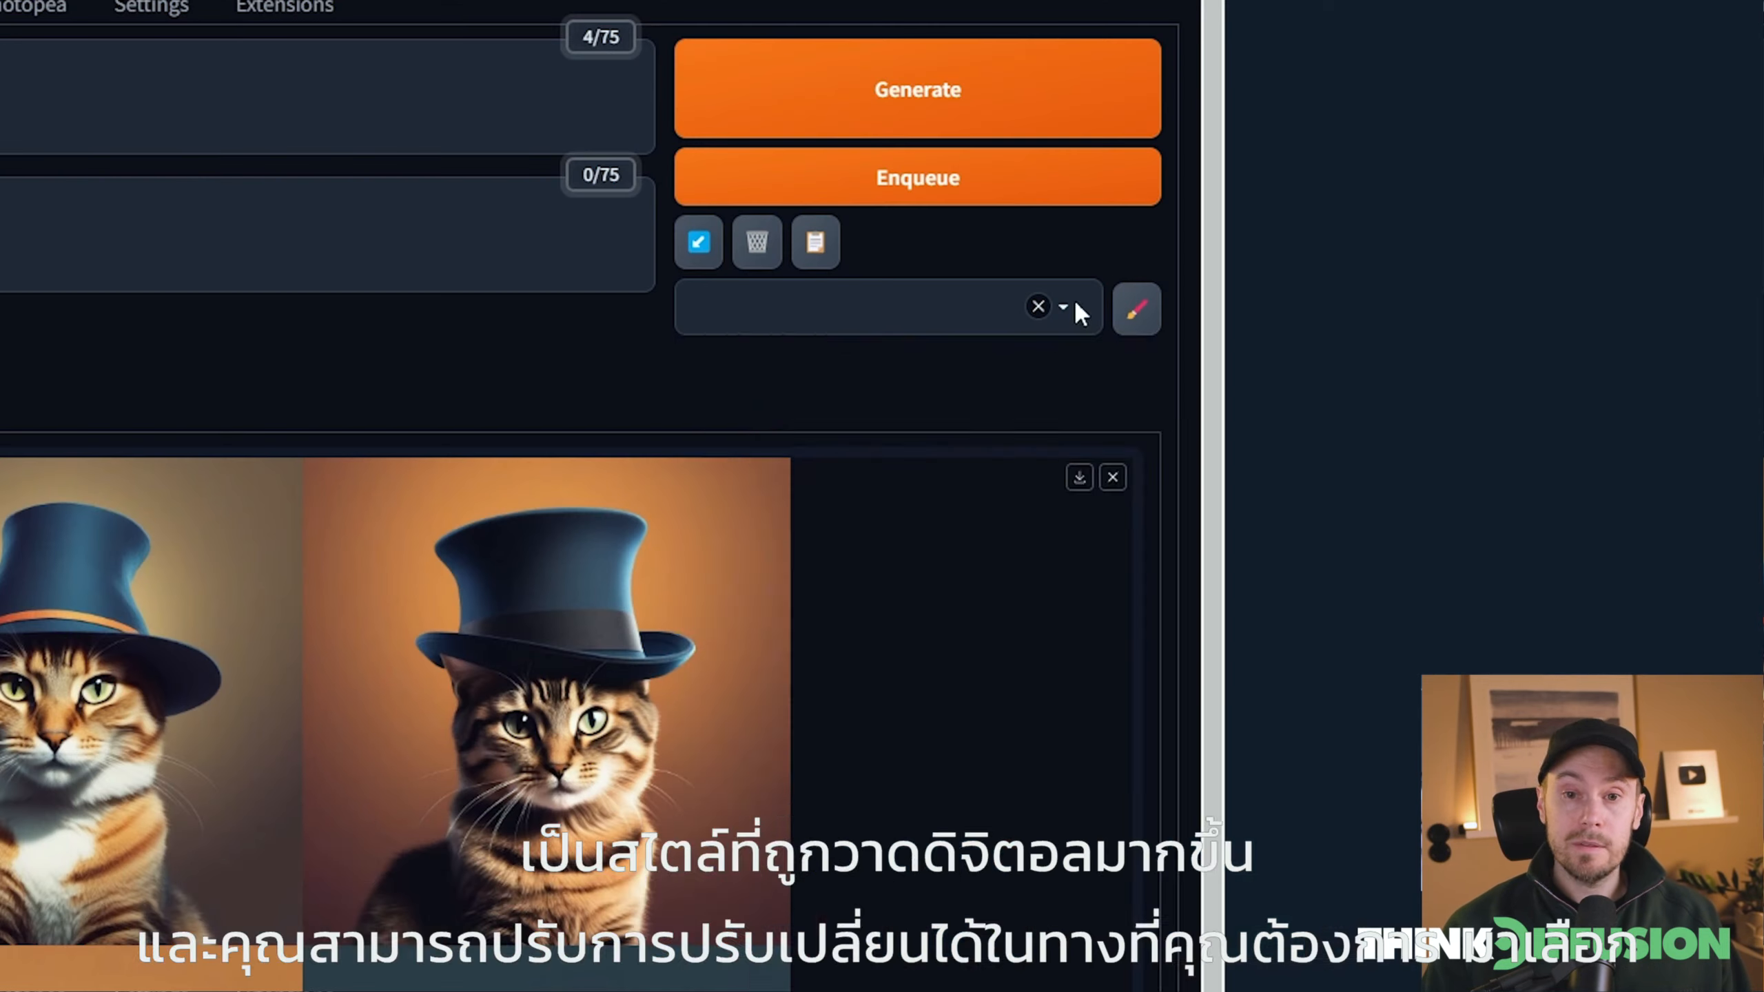
Switch the style to Pixel Art, generate a new batch of cat images and inspect the result
{"action": "left_click", "coordinate": [1065, 313]}
{"action": "left_click", "coordinate": [729, 965]}
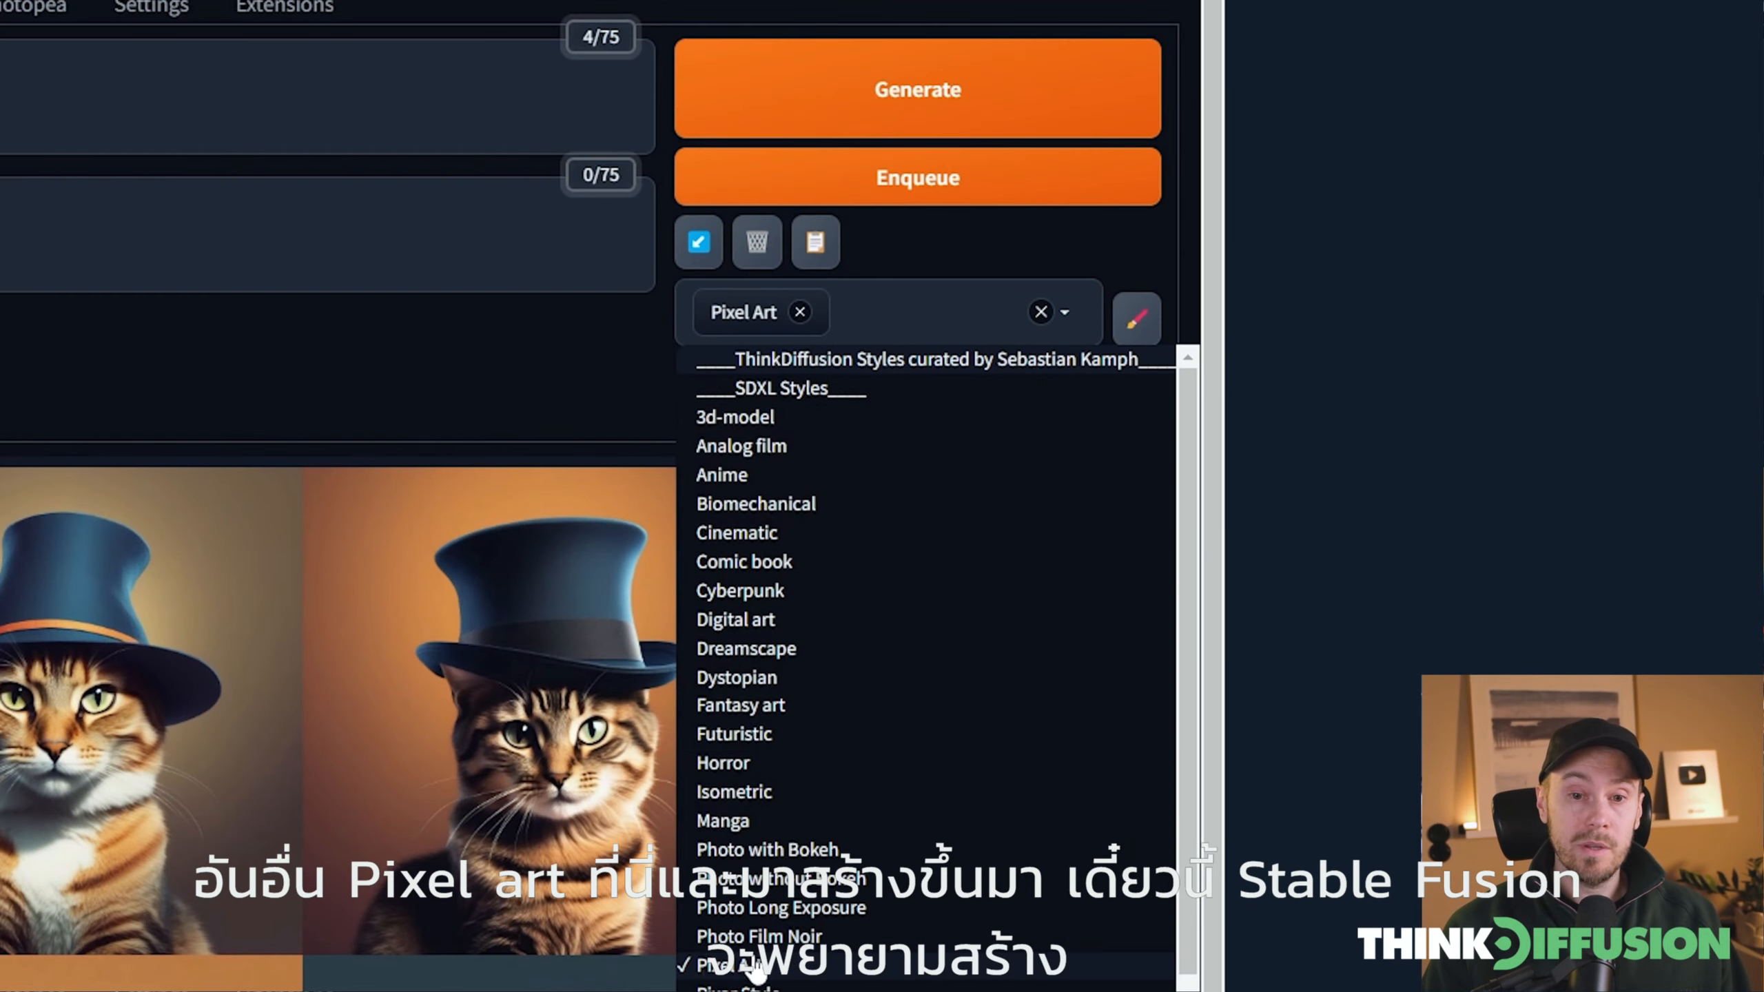
{"action": "left_click", "coordinate": [514, 344]}
{"action": "left_click", "coordinate": [917, 76]}
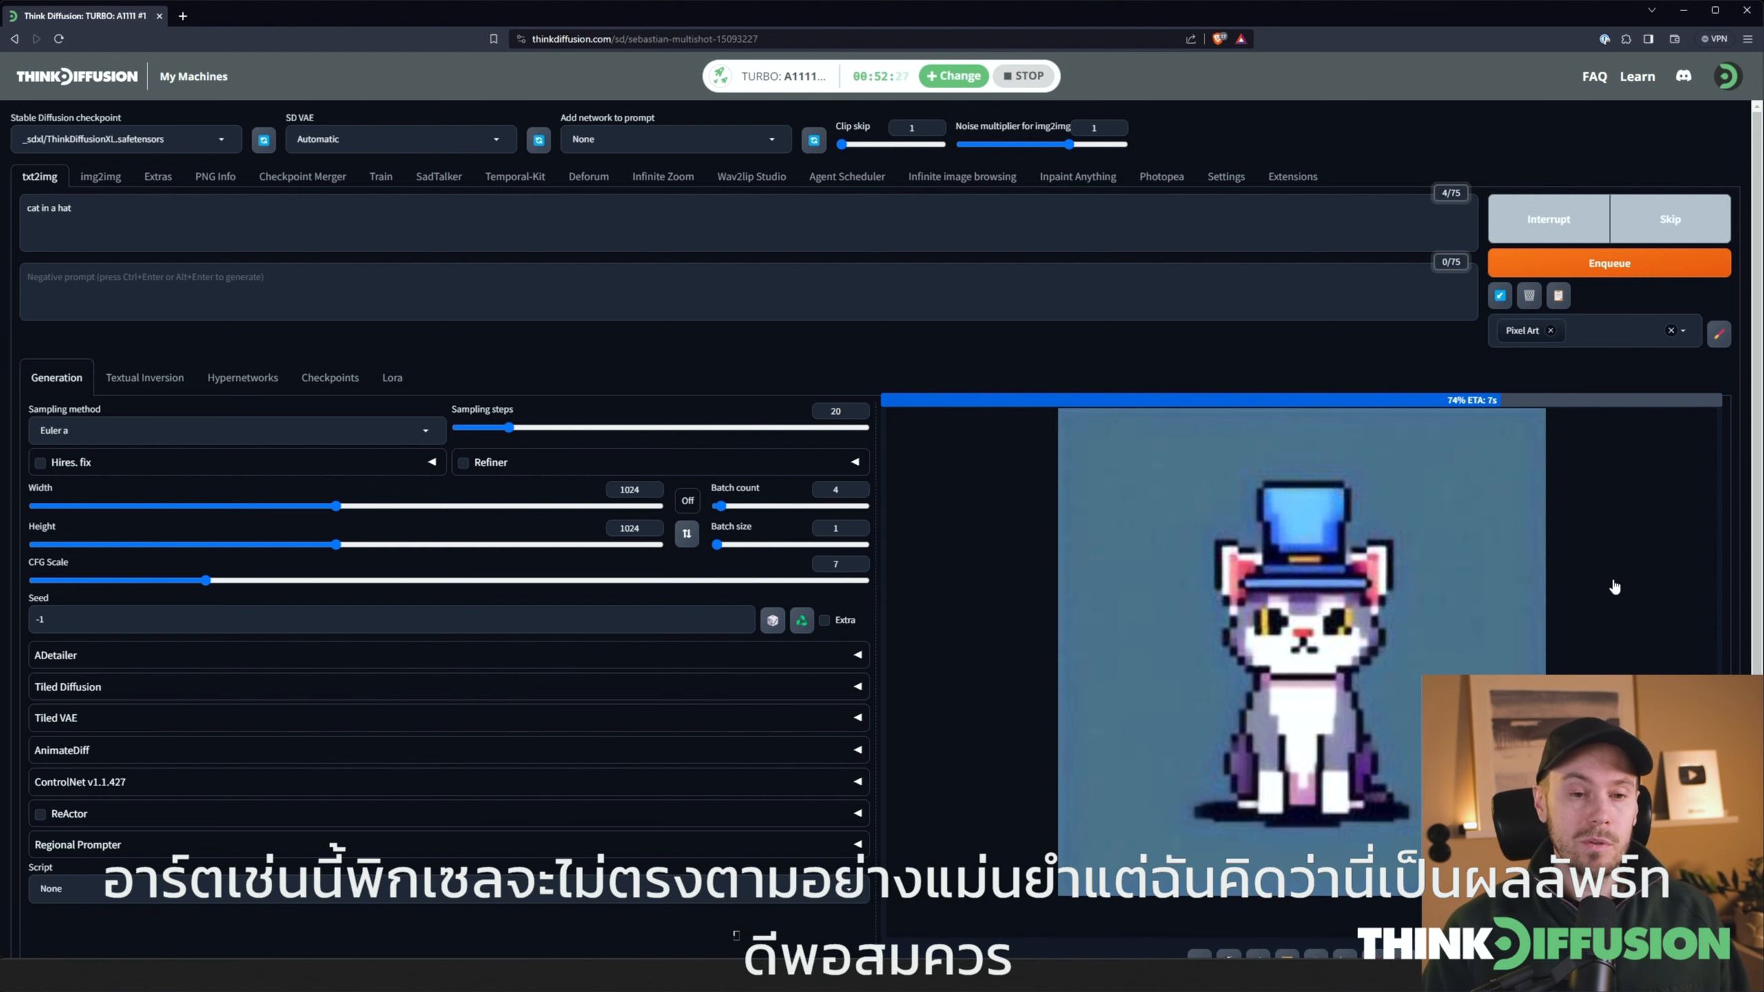
{"action": "left_click", "coordinate": [1243, 514]}
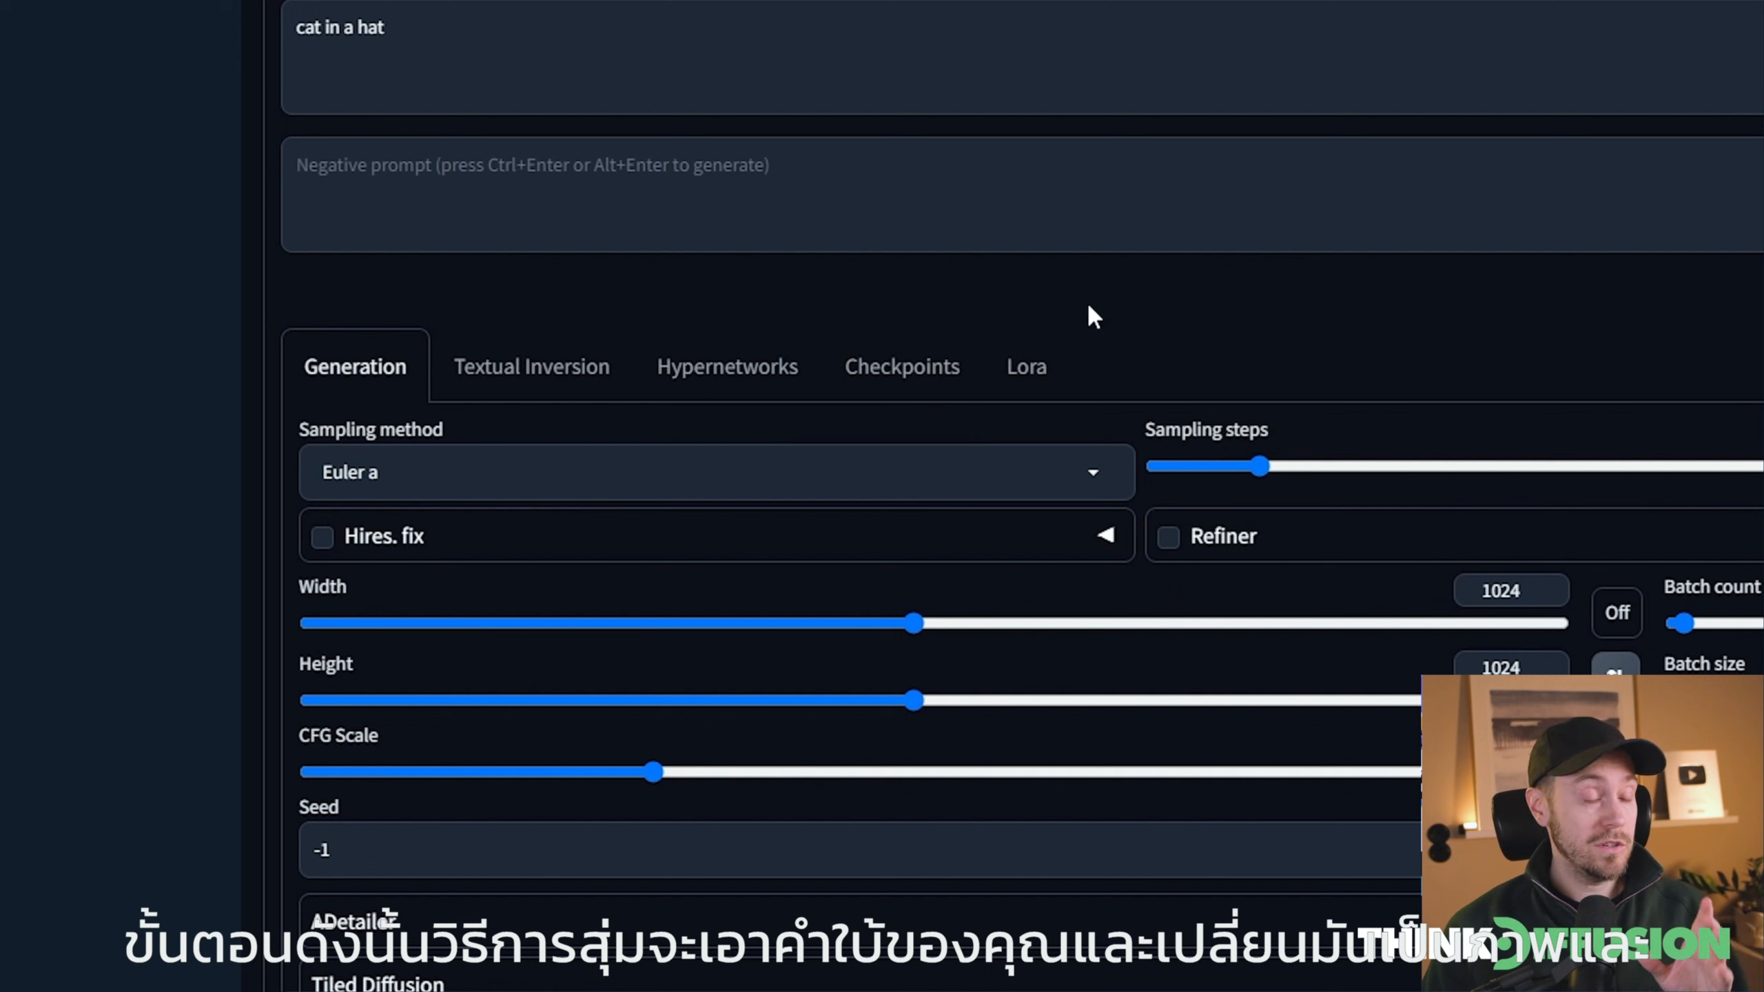
Look through the available sampling methods and select the X/Y/Z plot script for comparing them
{"action": "left_click", "coordinate": [717, 474]}
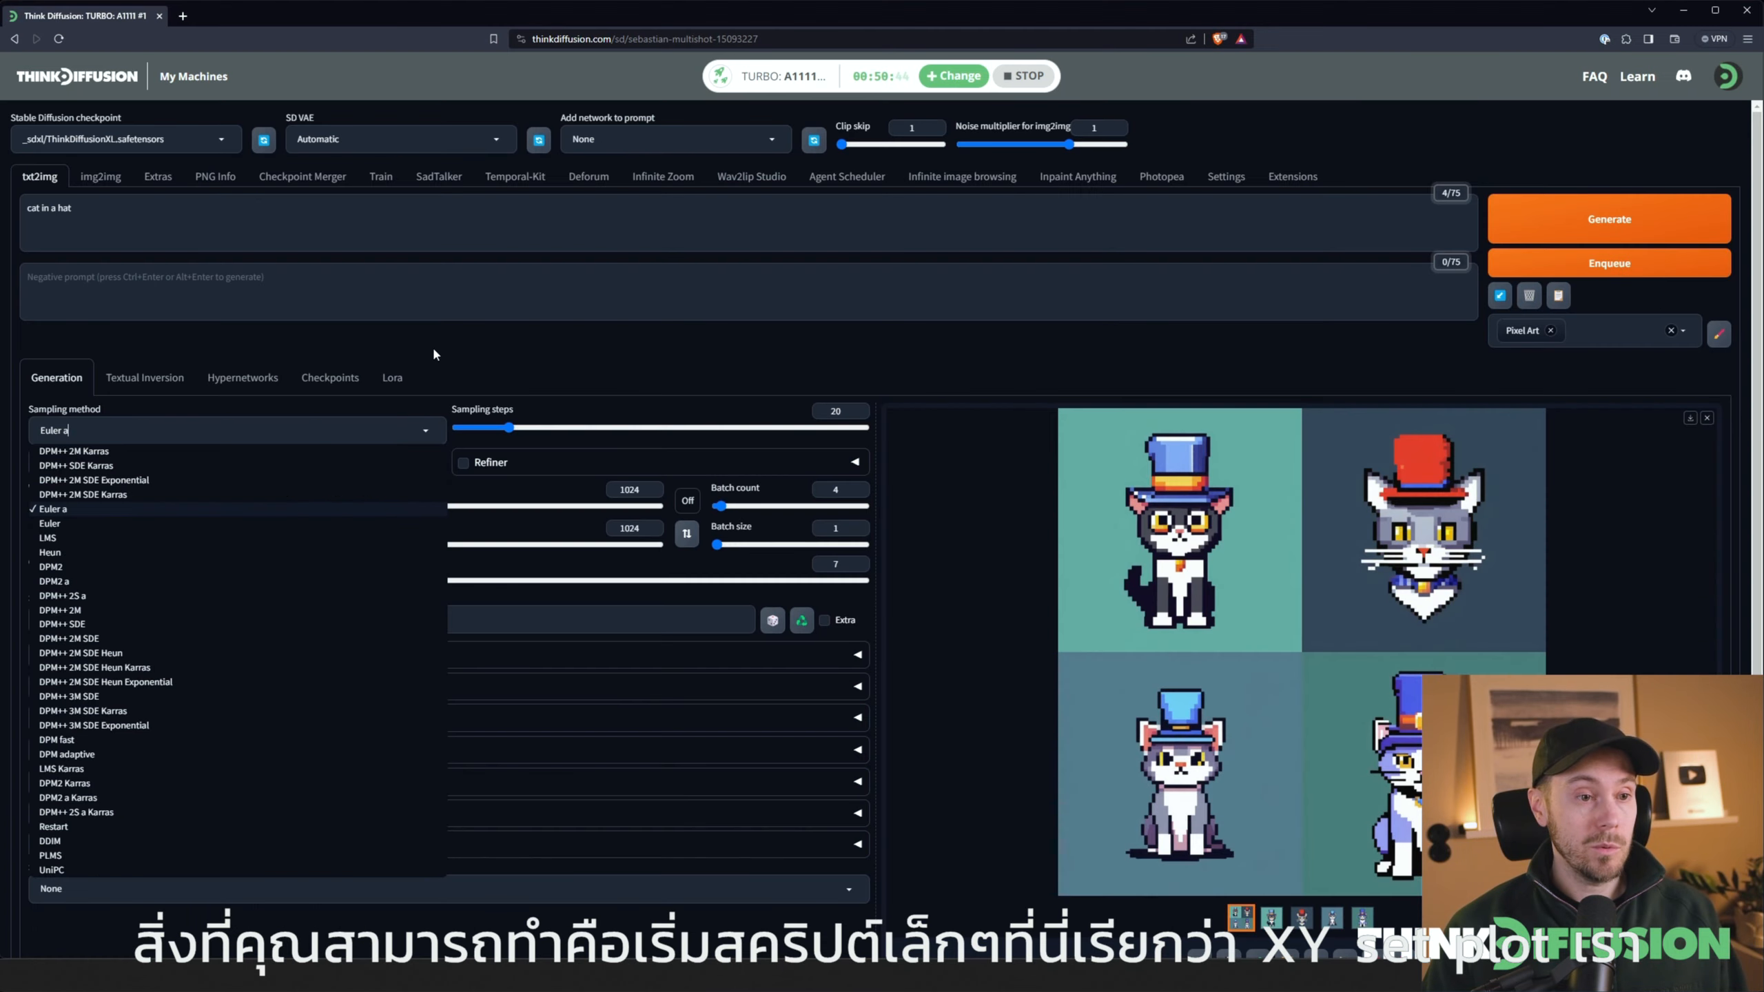
{"action": "left_click", "coordinate": [1112, 299]}
{"action": "scroll", "coordinate": [26, 775], "scroll_direction": "down", "scroll_amount": 2}
{"action": "left_click", "coordinate": [86, 754]}
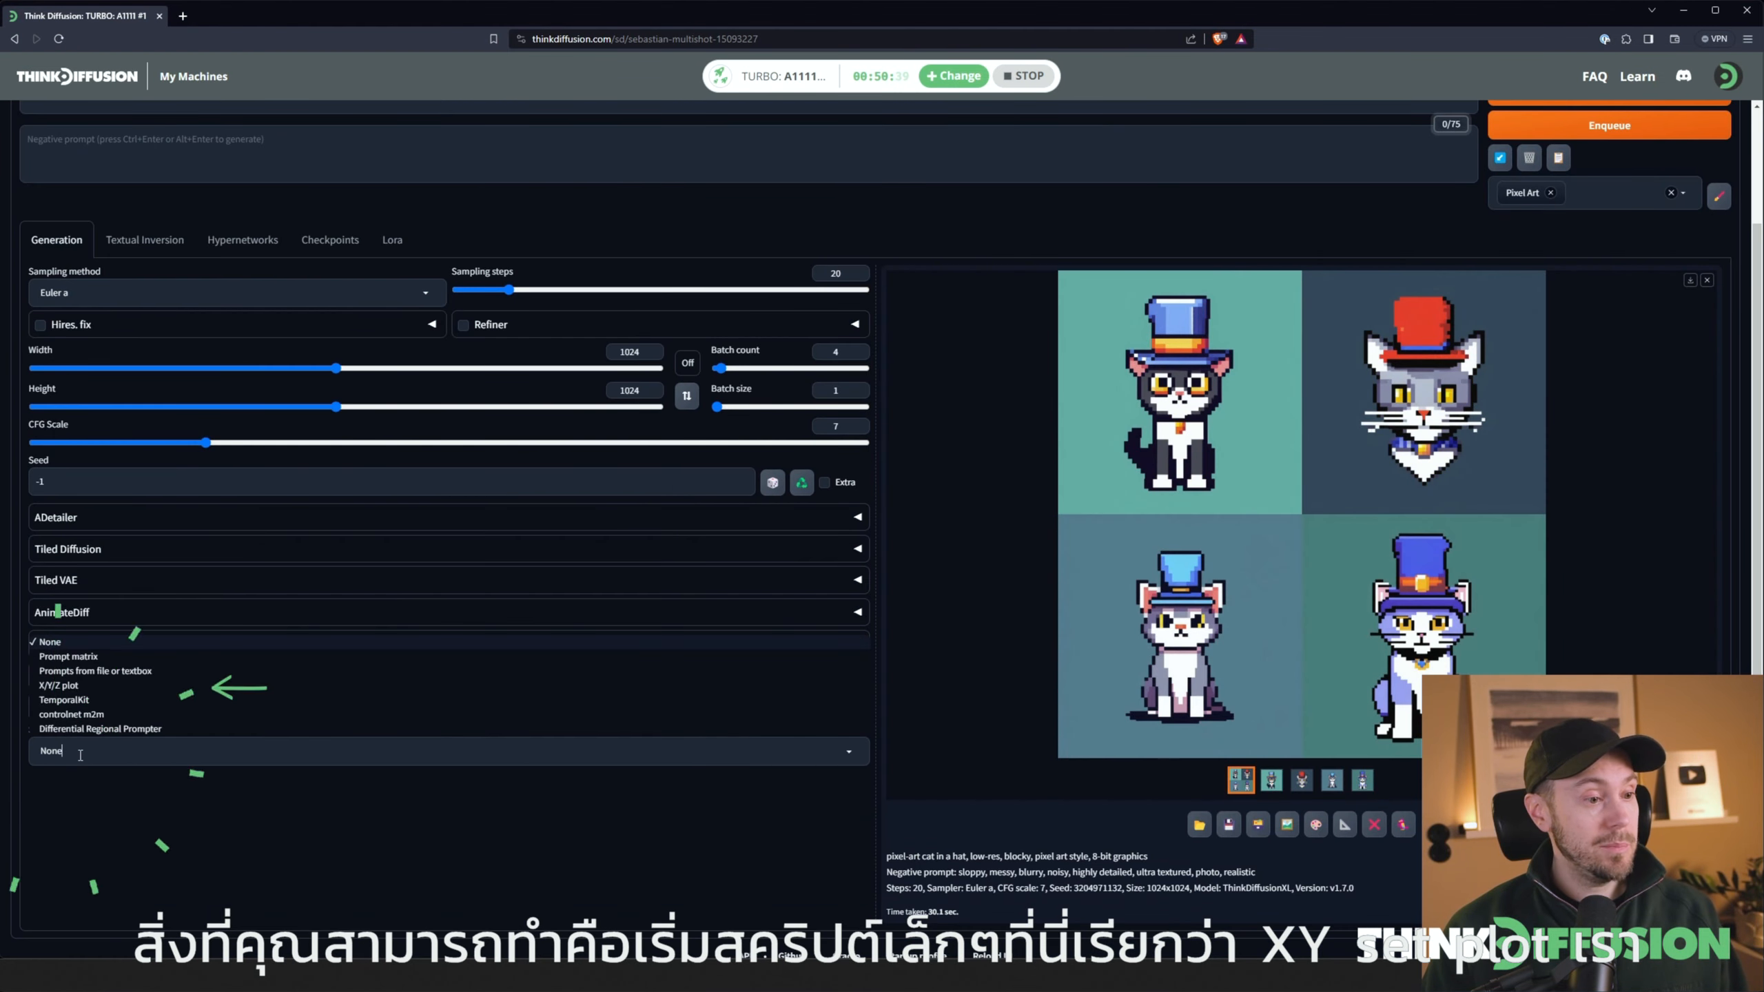
{"action": "left_click", "coordinate": [67, 692]}
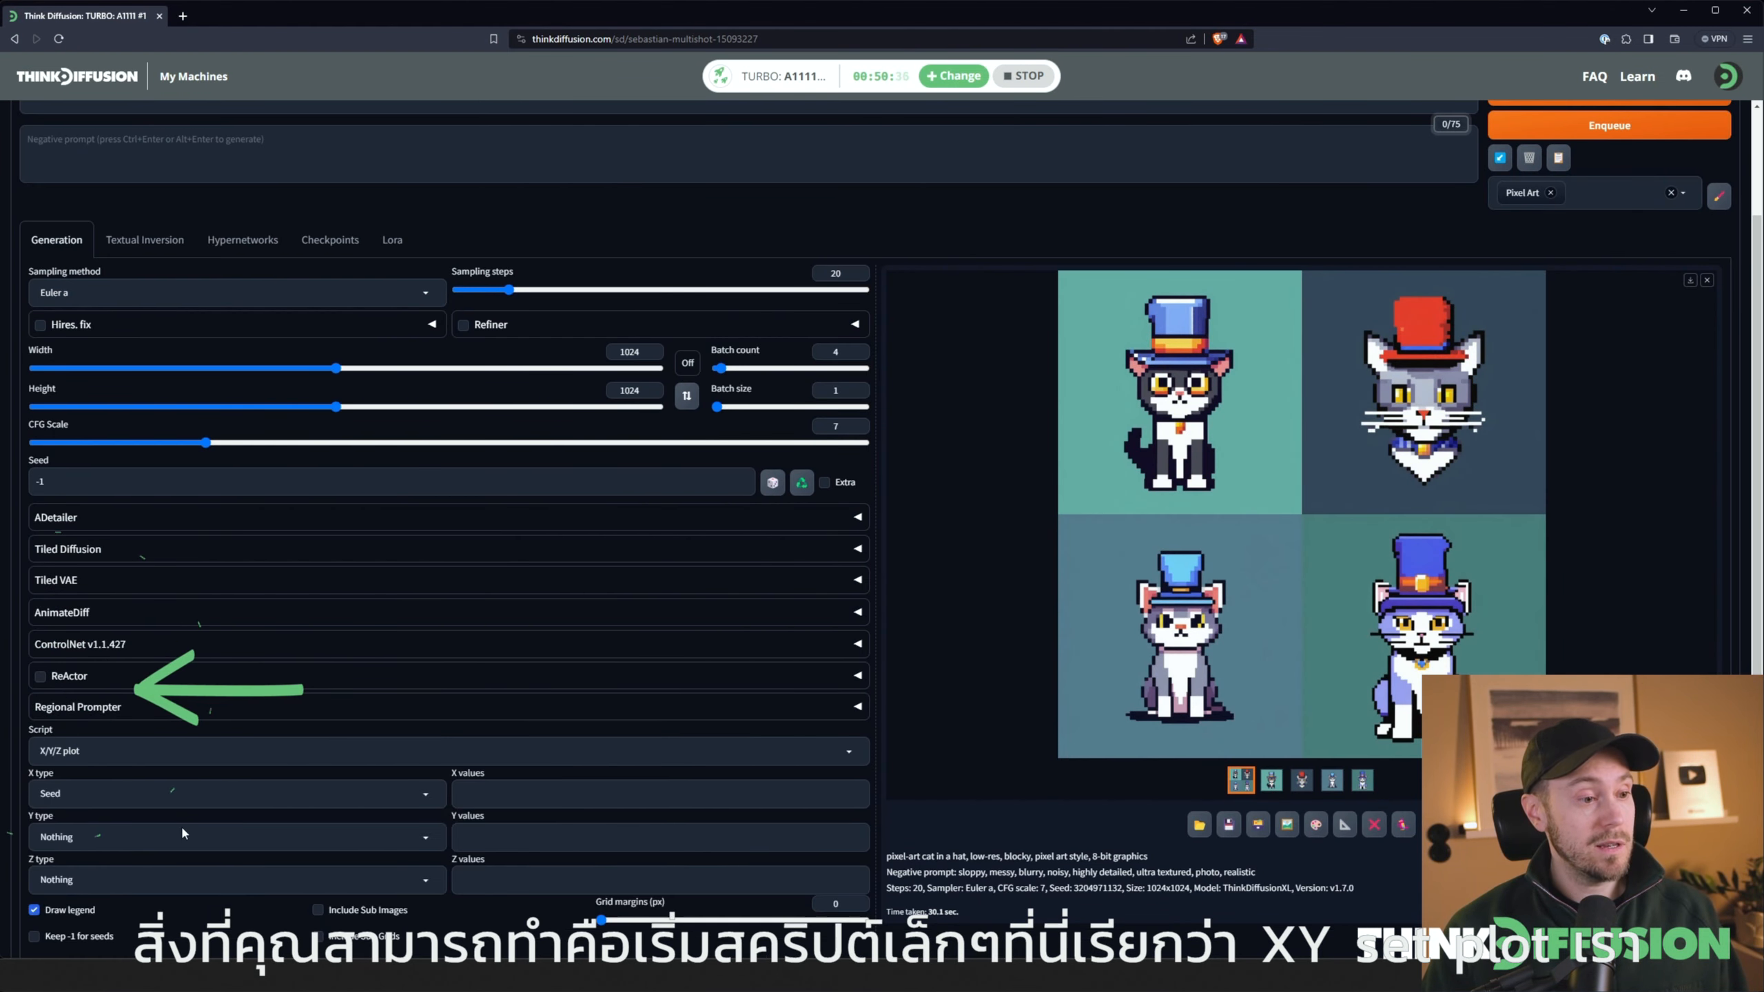
Set the plot's X type to Sampler and its Y type to Steps
{"action": "left_click", "coordinate": [163, 800]}
{"action": "scroll", "coordinate": [250, 673], "scroll_direction": "down", "scroll_amount": 3}
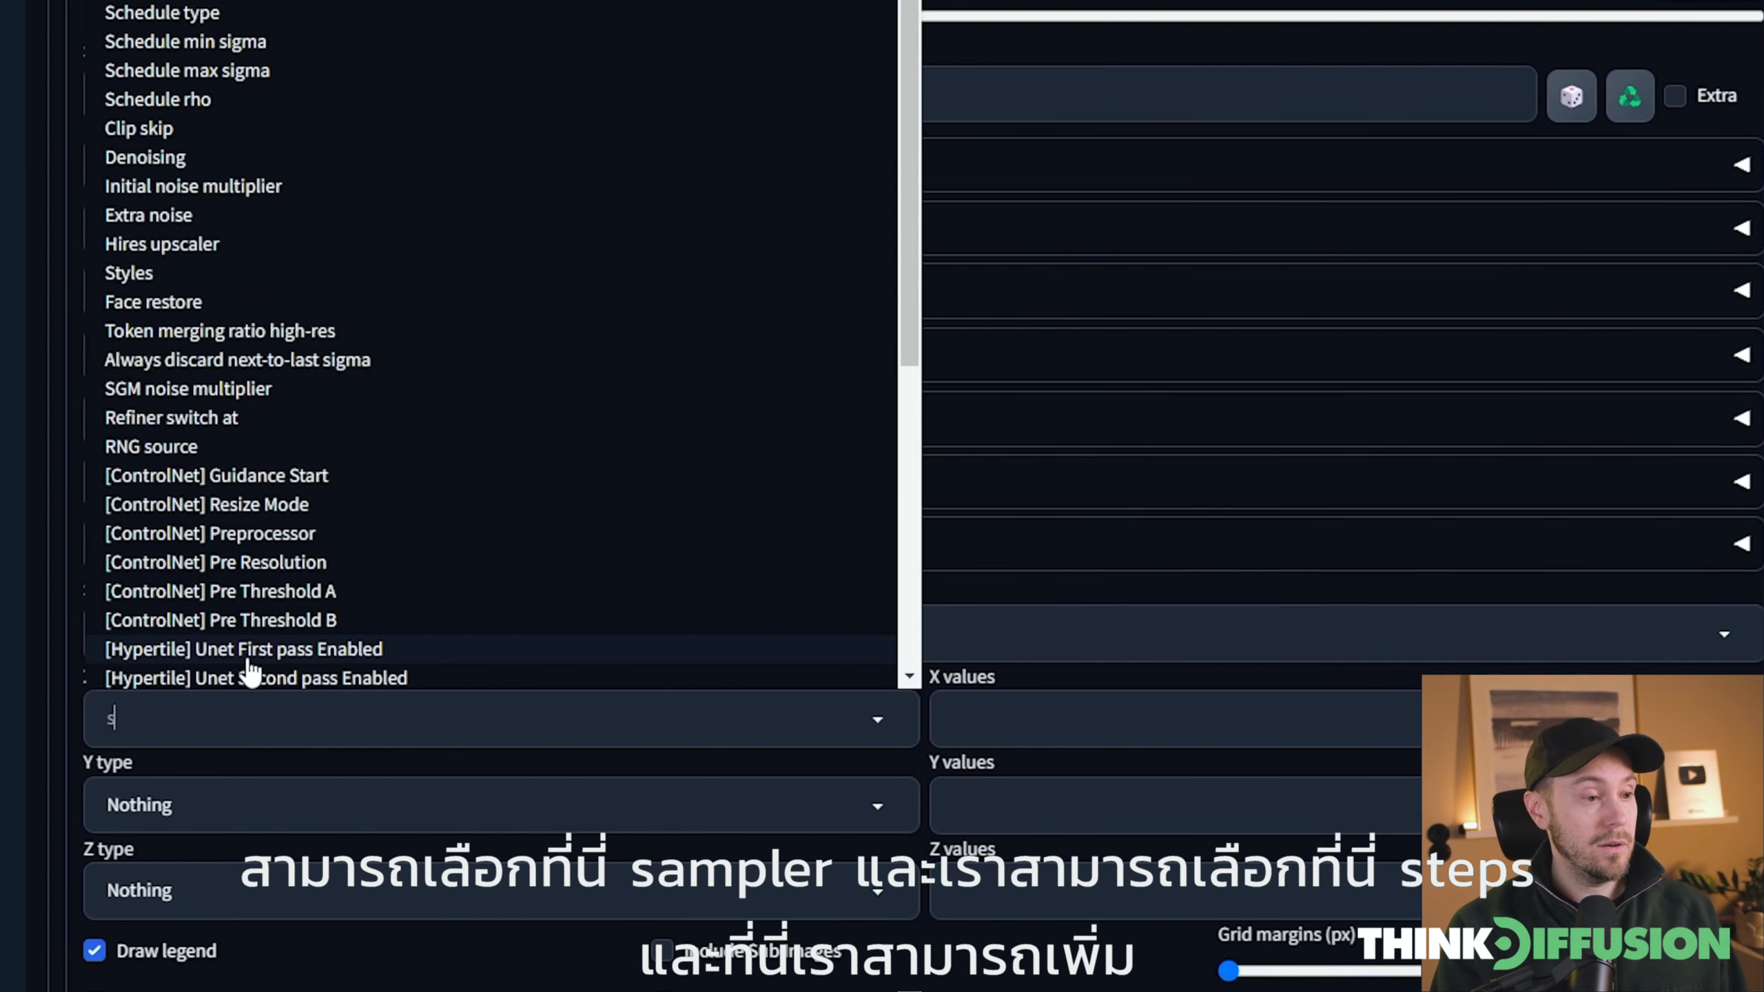
{"action": "type", "text": "sampl"}
{"action": "left_click", "coordinate": [150, 612]}
{"action": "left_click", "coordinate": [217, 803]}
{"action": "scroll", "coordinate": [217, 802], "scroll_direction": "down", "scroll_amount": 1}
{"action": "type", "text": "steps"}
{"action": "left_click", "coordinate": [128, 732]}
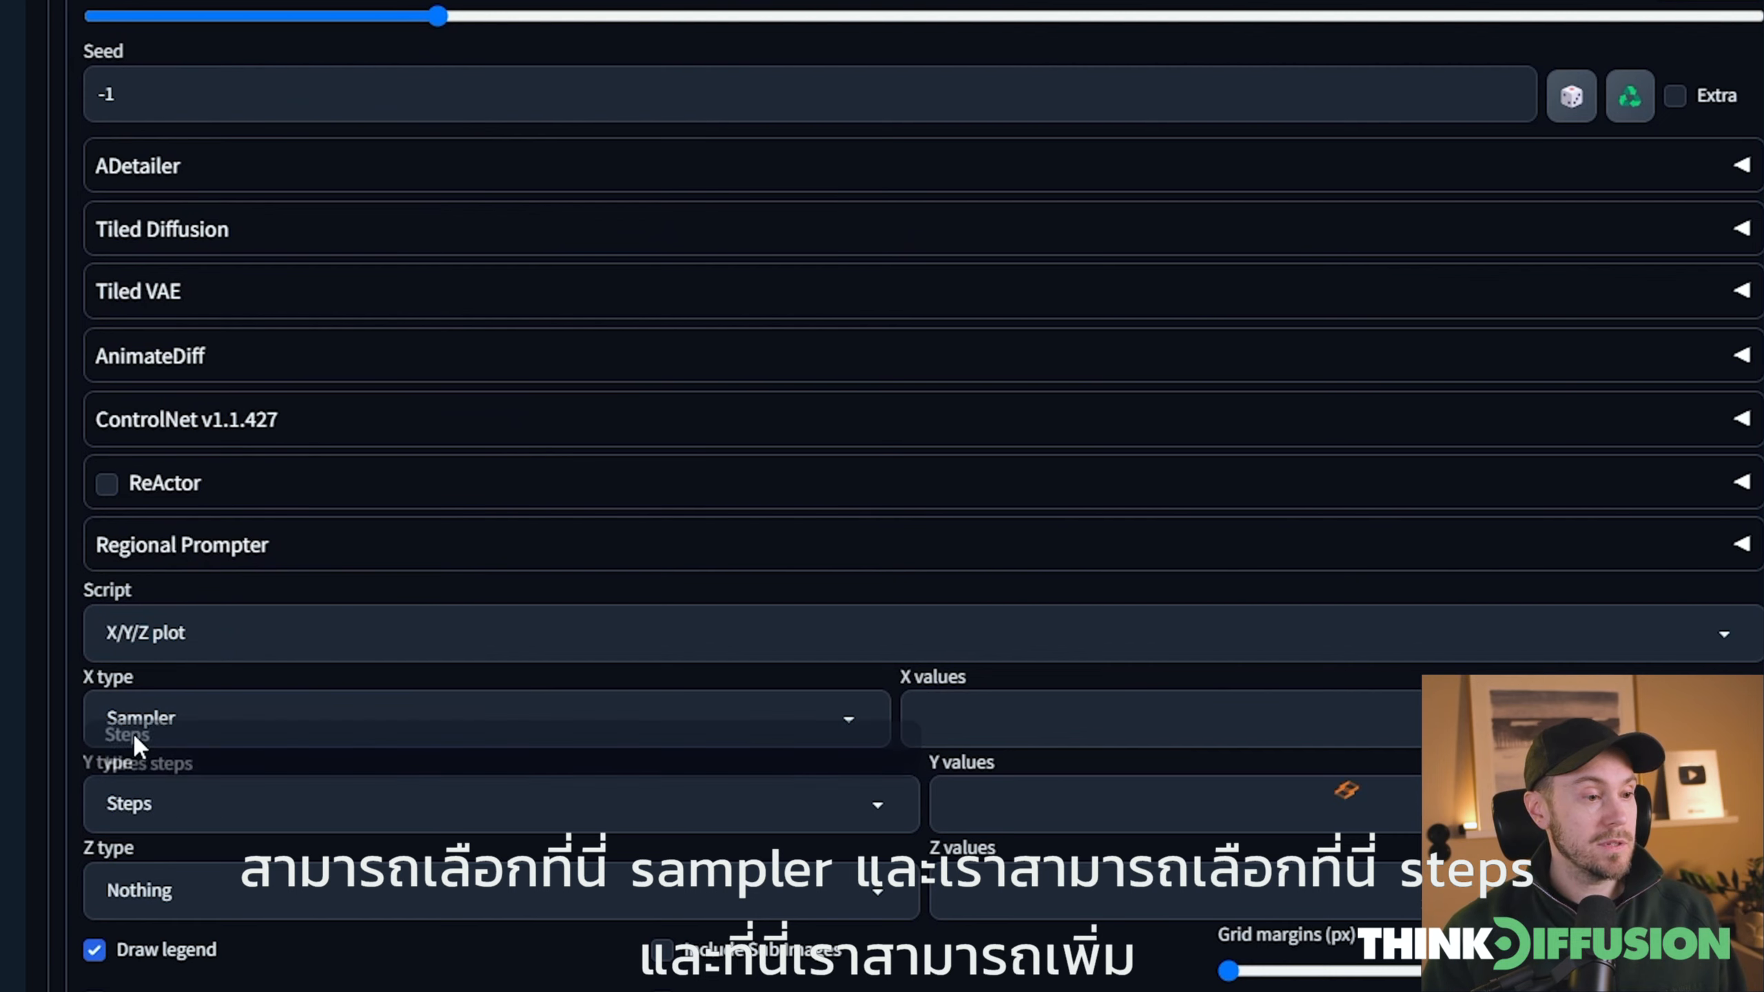
Add several samplers as the plot's X values, including Euler a, Euler, LMS, Heun, DPM2, DPM++ 3M SDE Karras, DPM fast and DDIM
{"action": "left_click", "coordinate": [972, 722]}
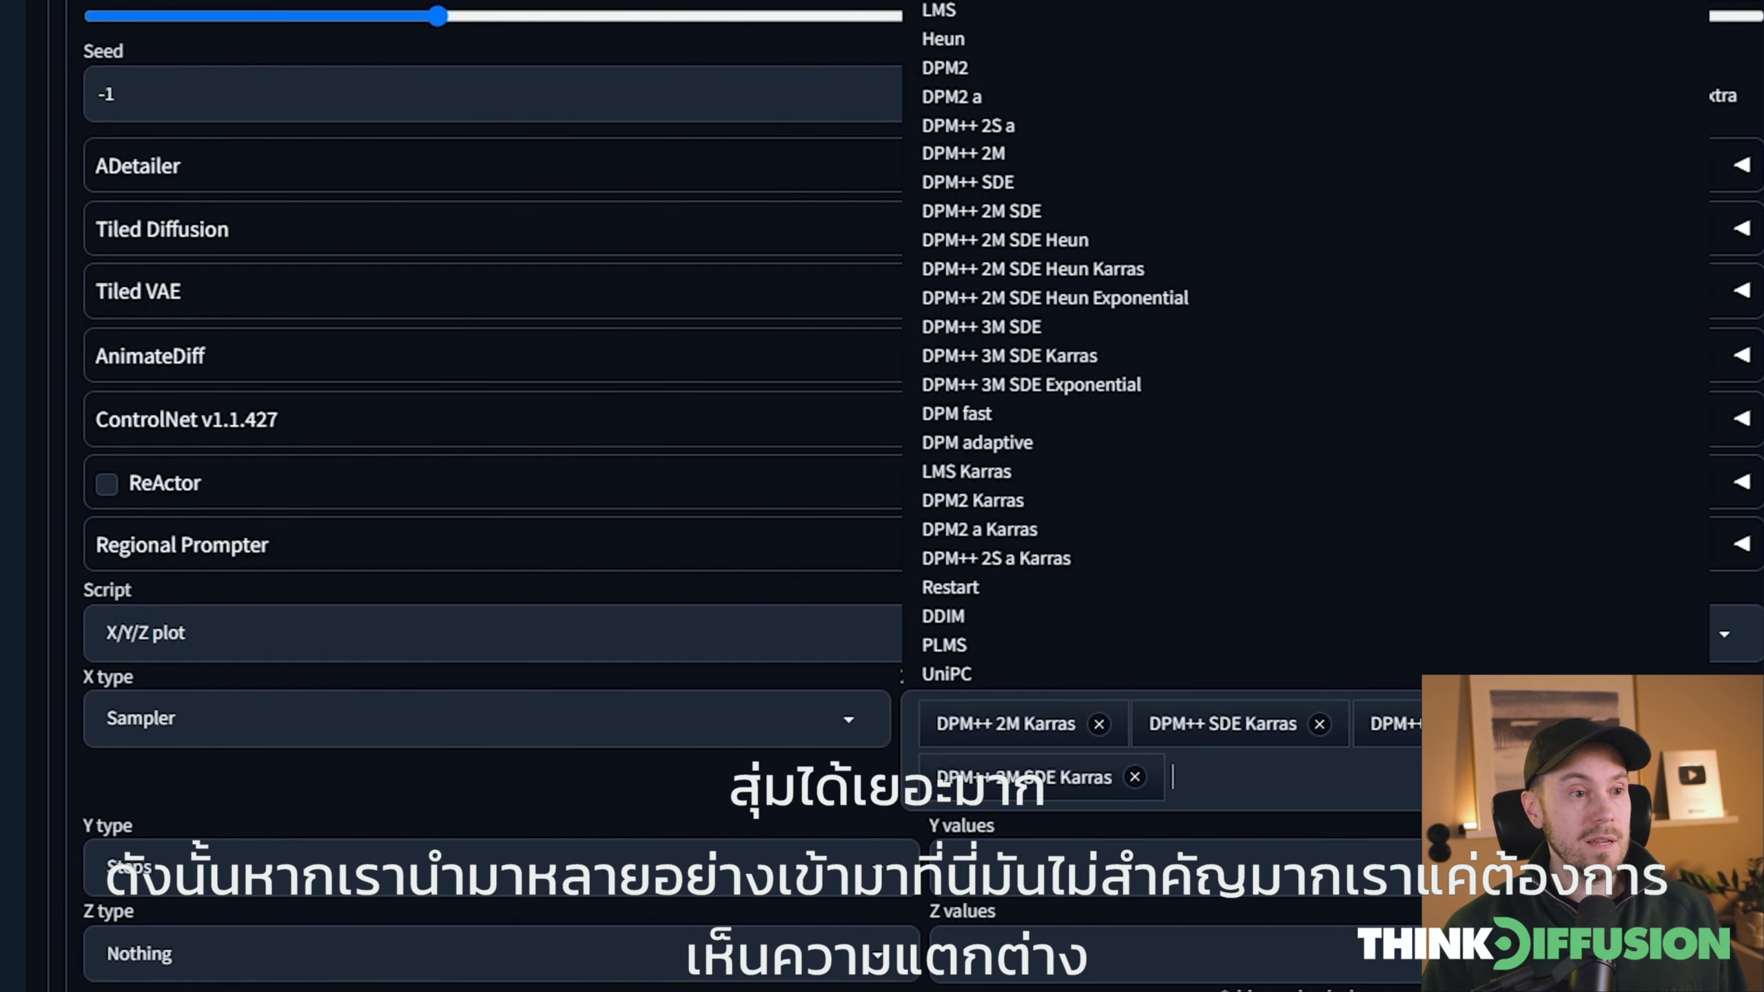
{"action": "left_click", "coordinate": [966, 9]}
{"action": "left_click", "coordinate": [969, 38]}
{"action": "left_click", "coordinate": [968, 77]}
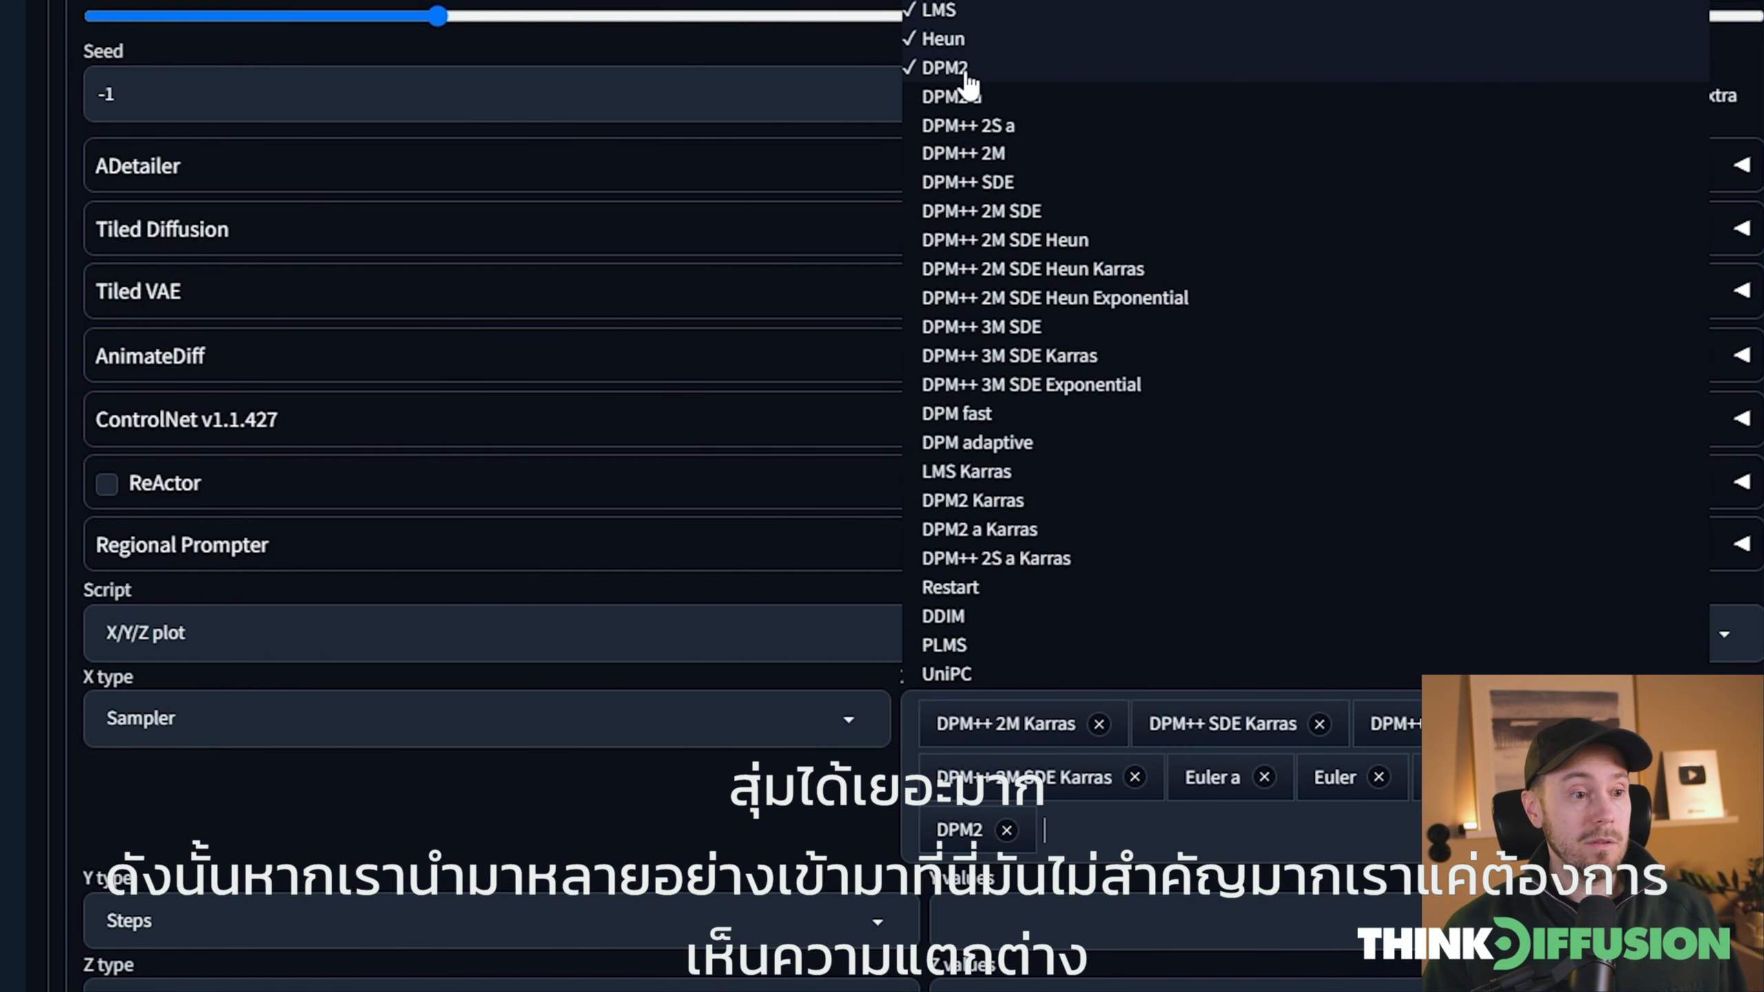
{"action": "left_click", "coordinate": [1028, 355]}
{"action": "left_click", "coordinate": [1014, 414]}
{"action": "left_click", "coordinate": [948, 616]}
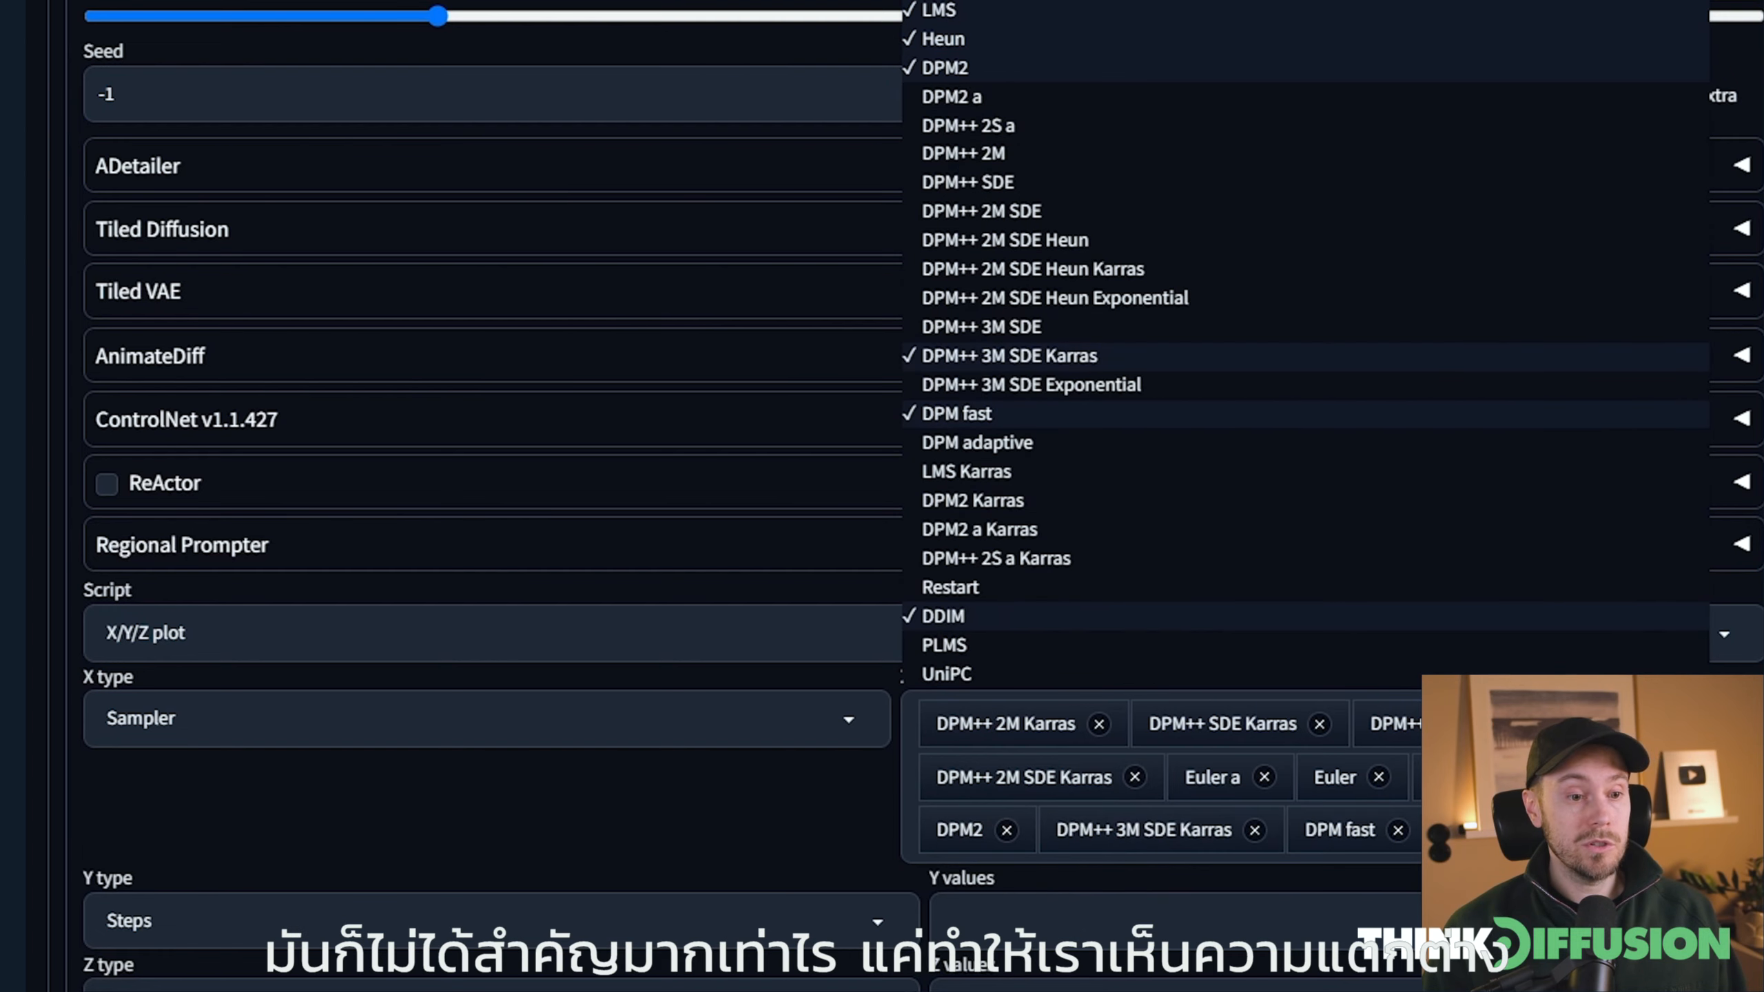
{"action": "left_click", "coordinate": [934, 921]}
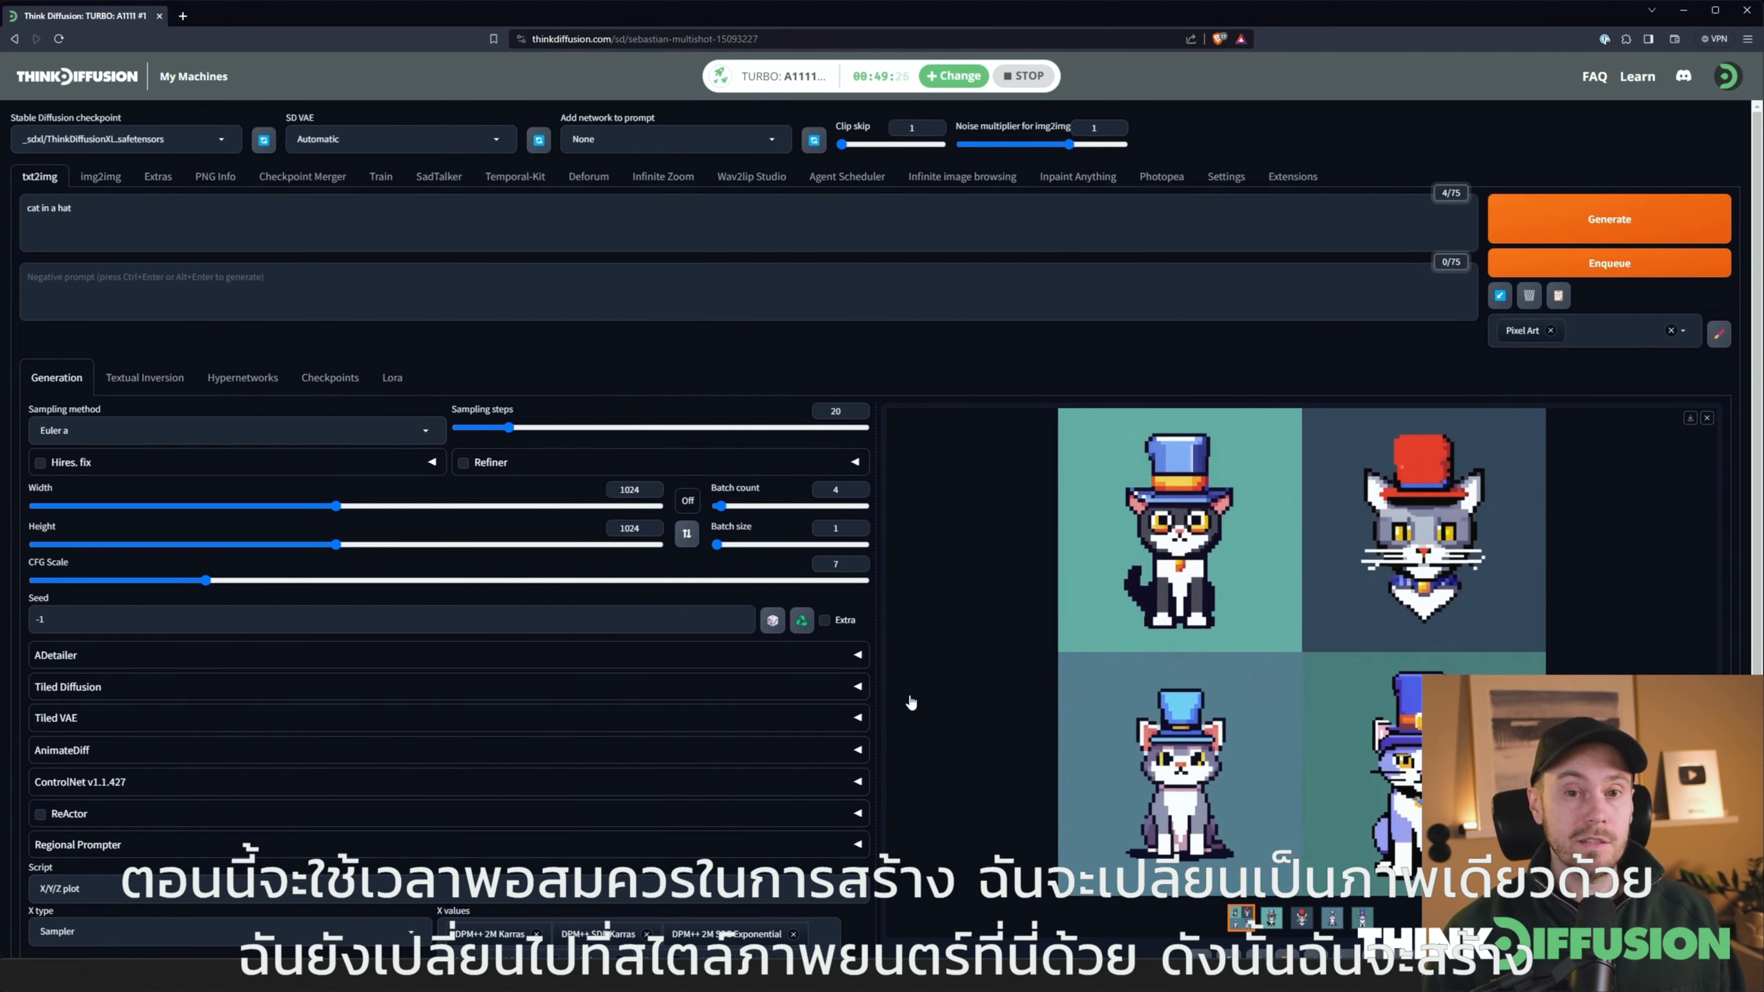
Set the batch count to 1 and replace the Pixel Art style with Cinematic
{"action": "double_click", "coordinate": [835, 489]}
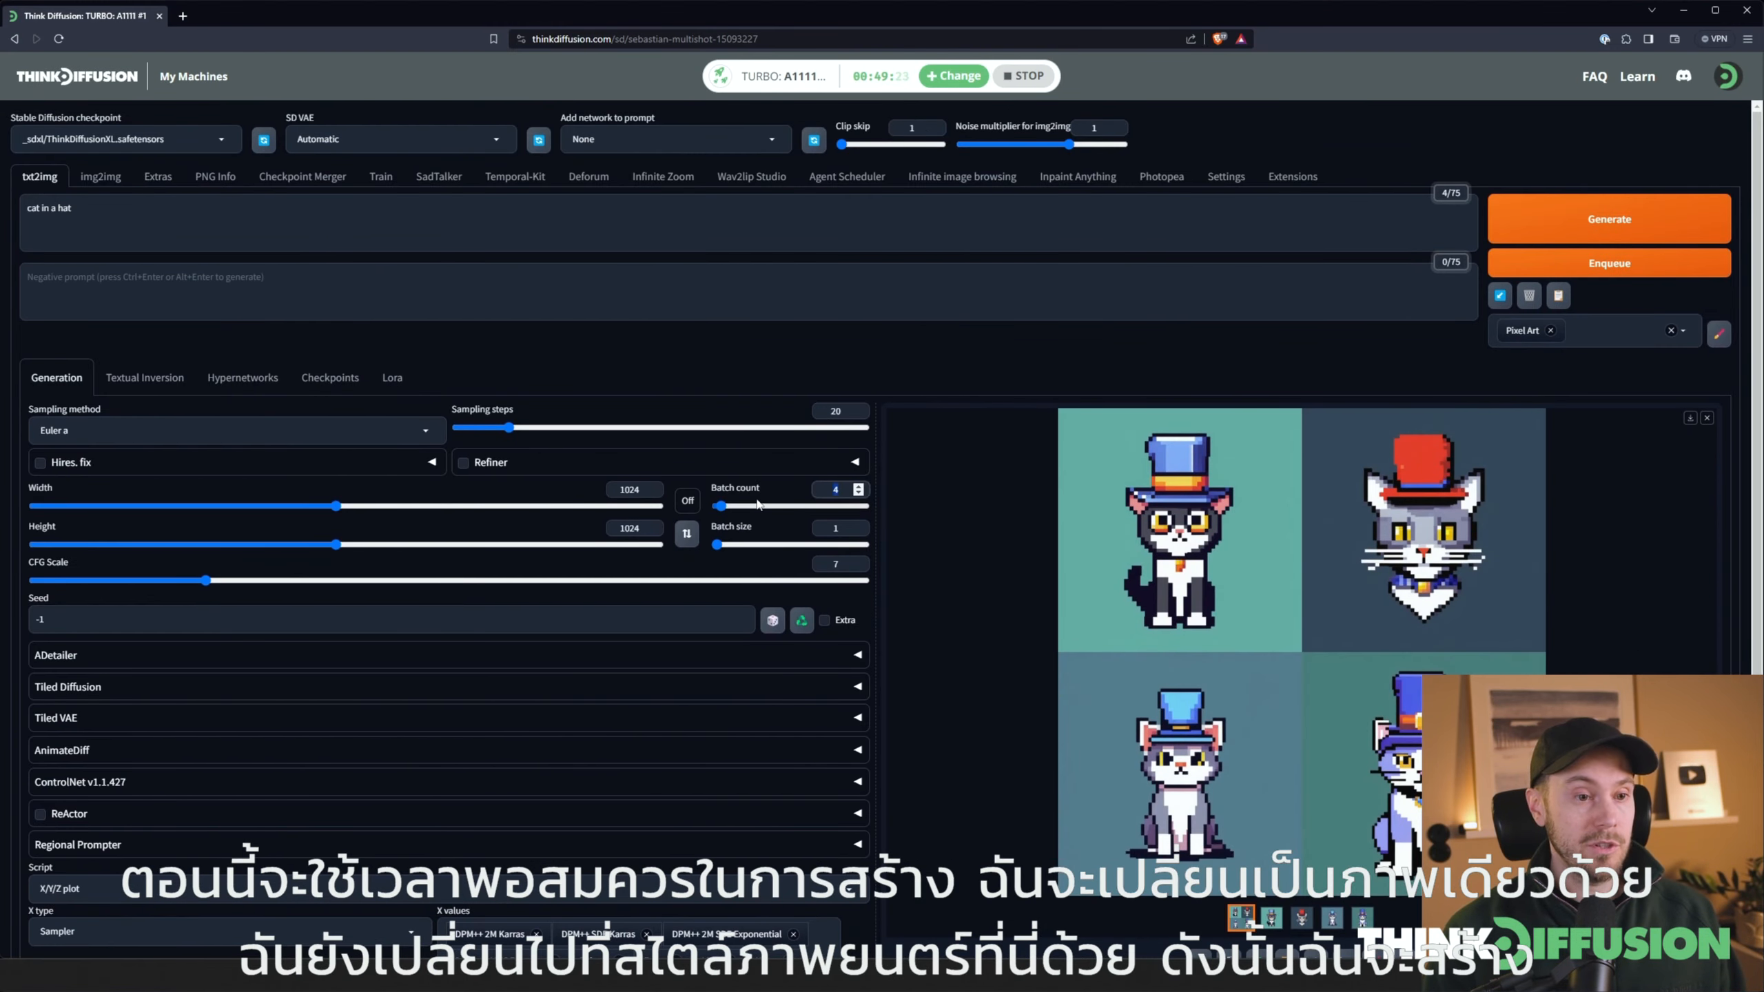
{"action": "left_click", "coordinate": [985, 363]}
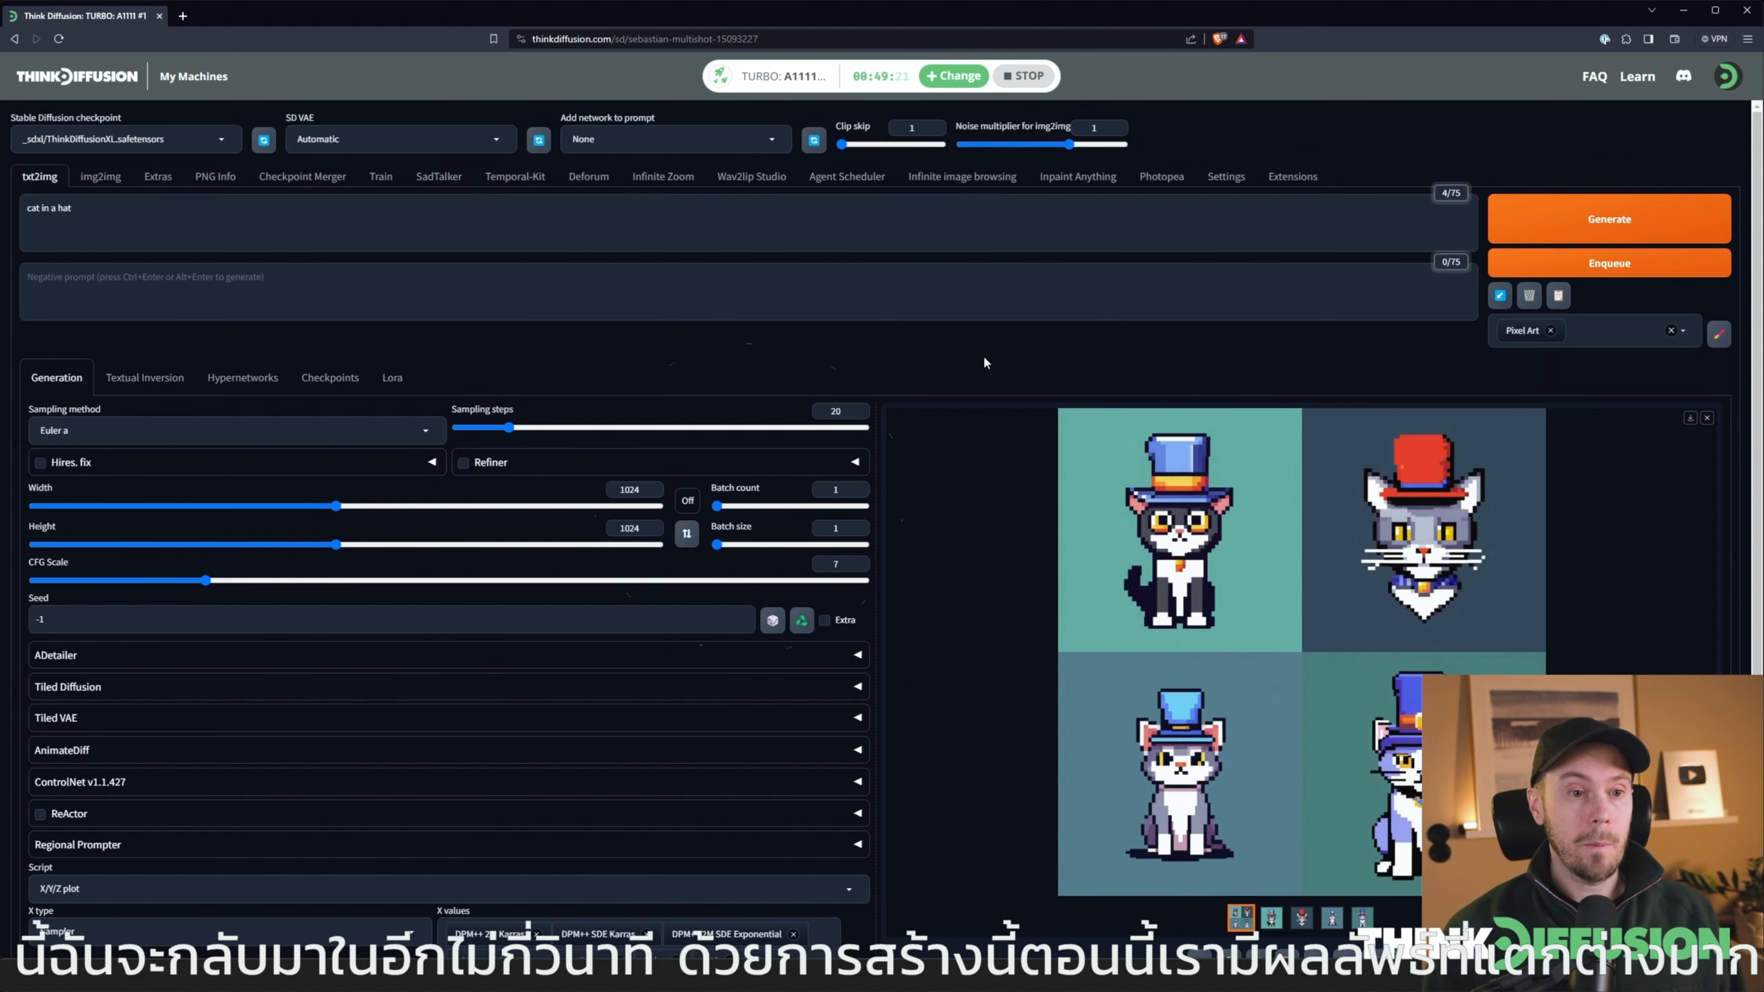
{"action": "left_click", "coordinate": [1553, 332]}
{"action": "left_click", "coordinate": [1682, 330]}
{"action": "left_click", "coordinate": [1521, 441]}
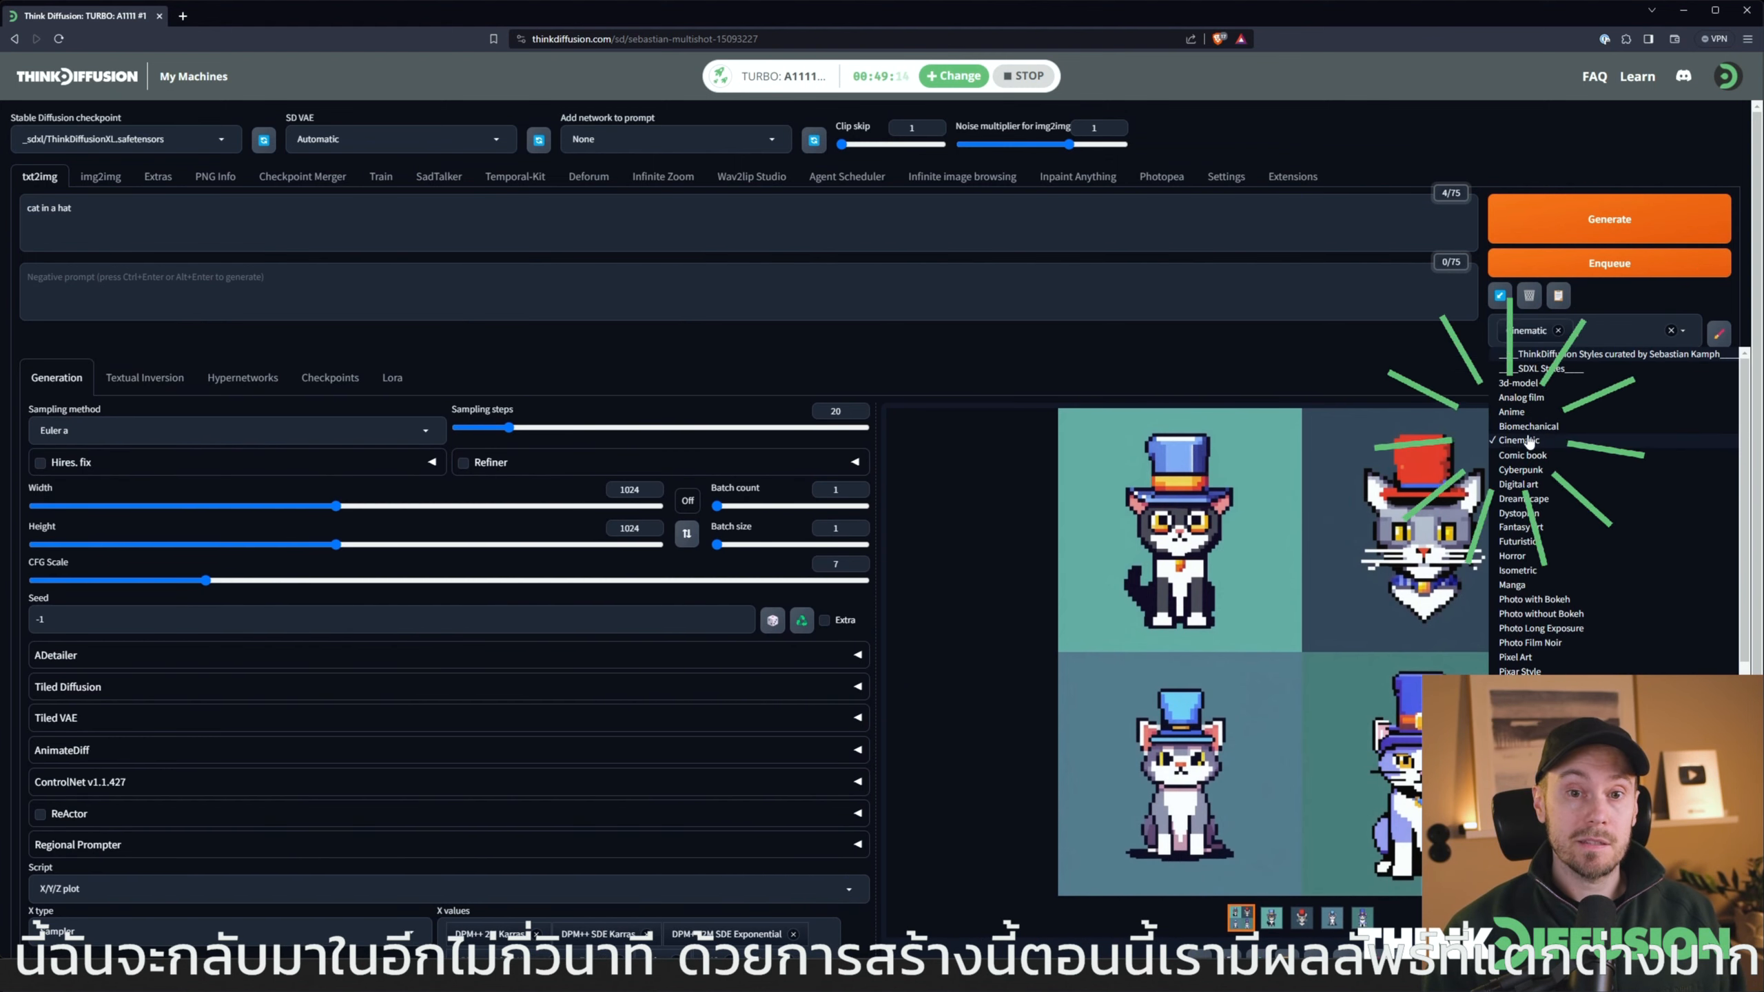
{"action": "left_click", "coordinate": [1597, 309]}
Generate the X/Y/Z plot and inspect the enlarged grid comparing the samplers at each step count
{"action": "left_click", "coordinate": [1606, 221]}
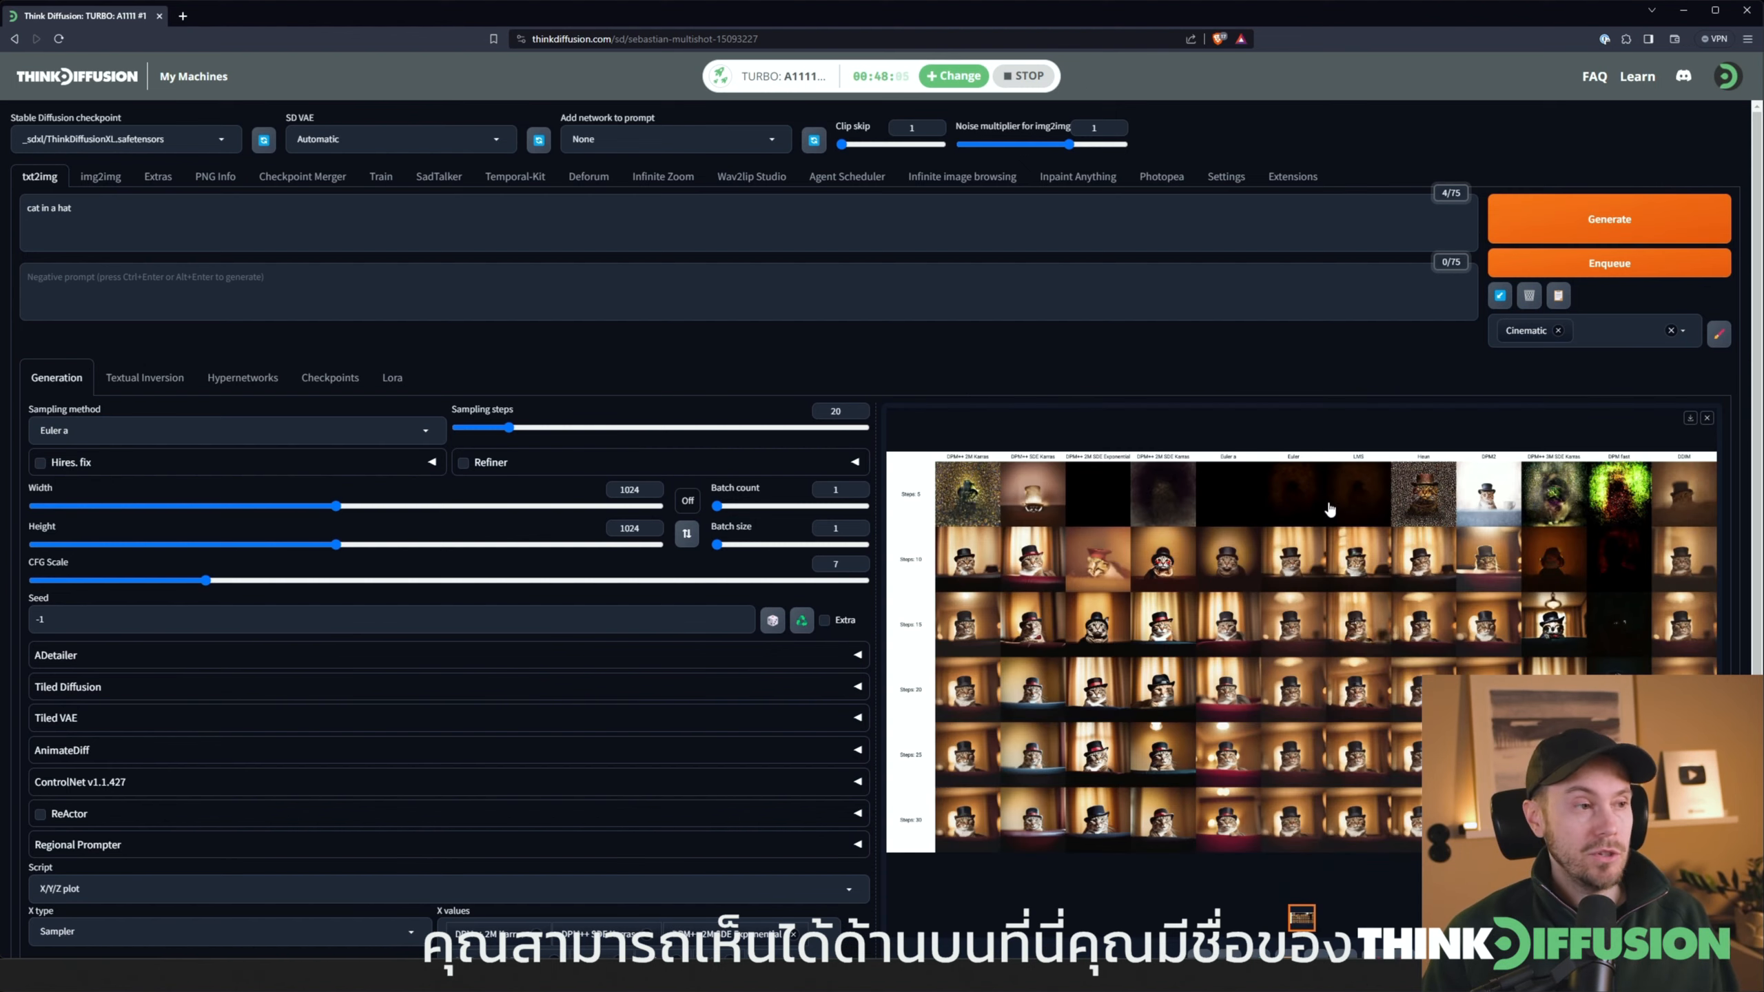
{"action": "scroll", "coordinate": [1328, 509], "scroll_direction": "down", "scroll_amount": 2}
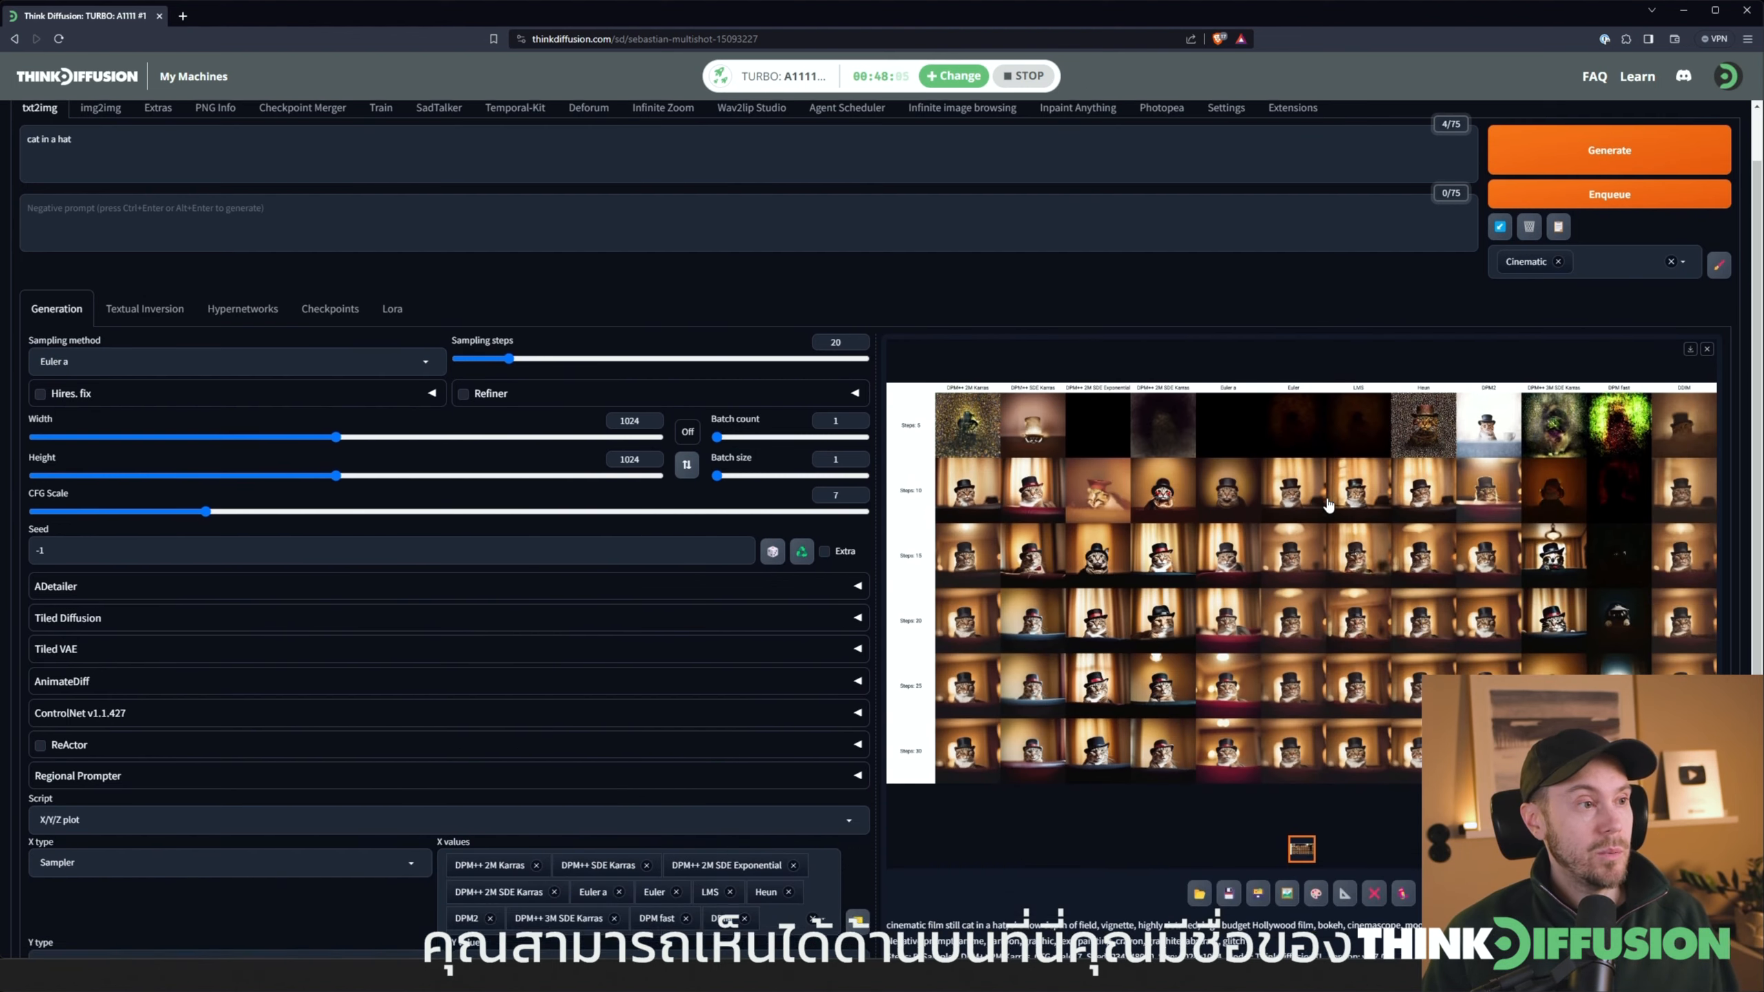
{"action": "left_click", "coordinate": [1357, 476]}
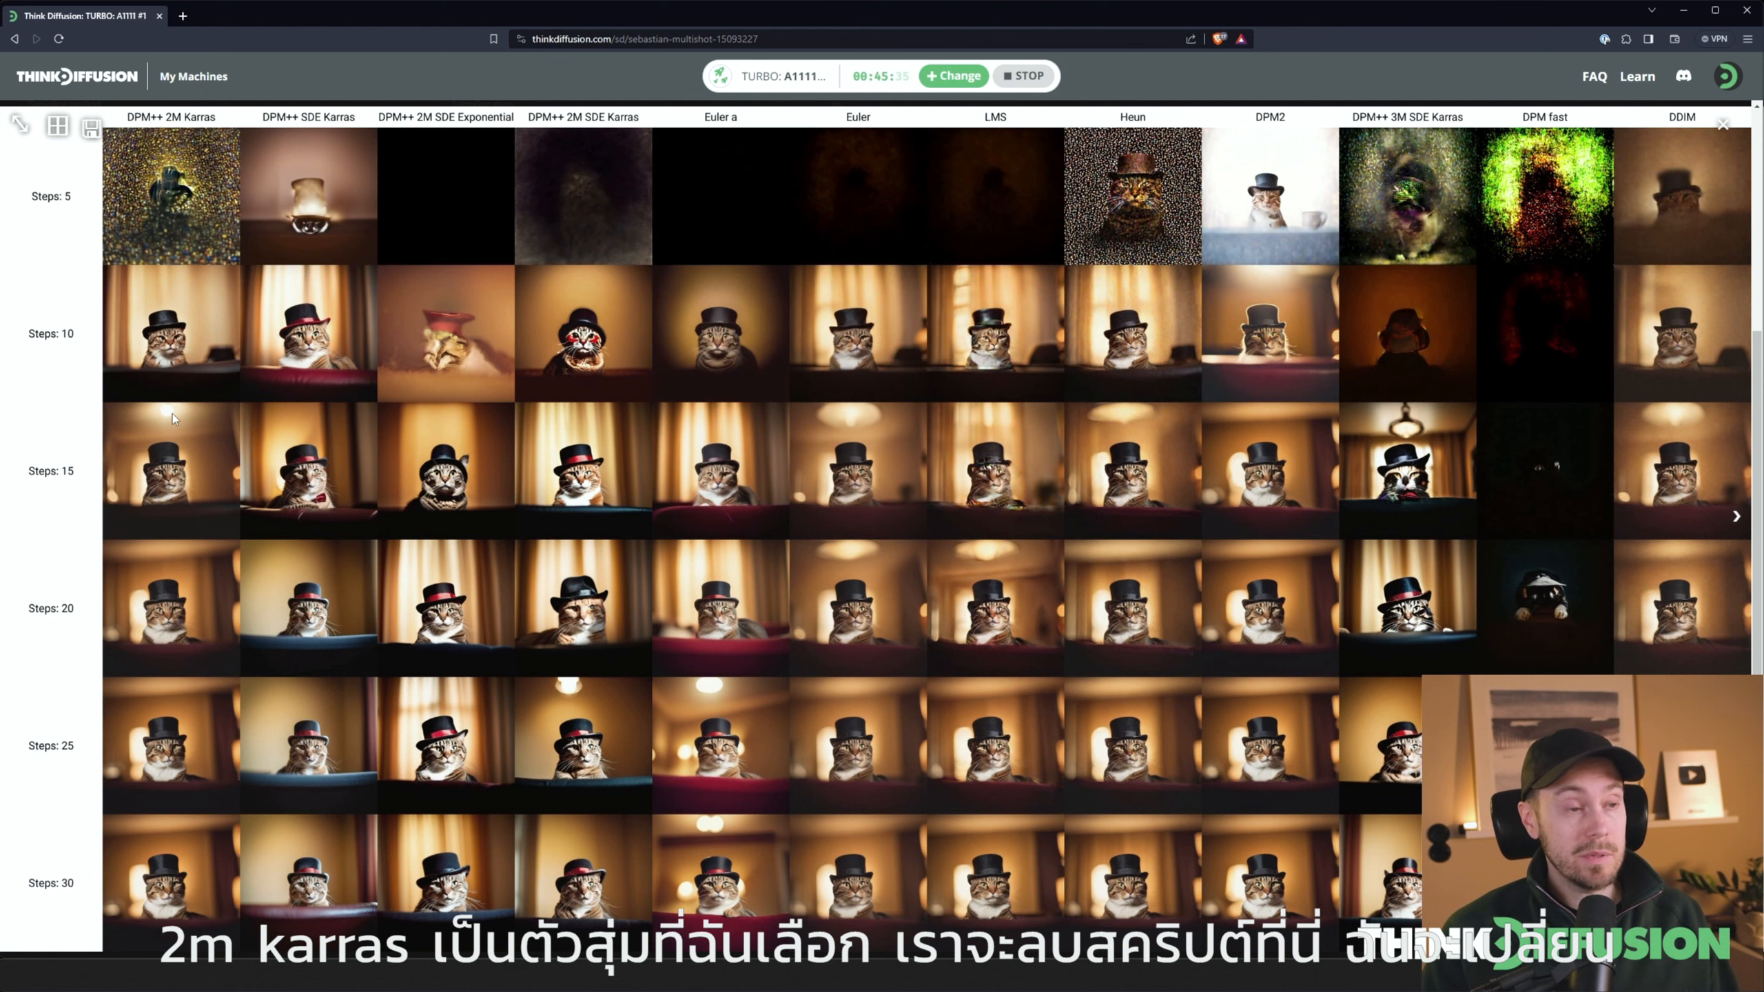
{"action": "left_click", "coordinate": [1723, 127]}
Set the script to None and the sampling method to DPM++ 2M Karras with 25 sampling steps
{"action": "scroll", "coordinate": [215, 789], "scroll_direction": "up", "scroll_amount": 3}
{"action": "left_click", "coordinate": [91, 430]}
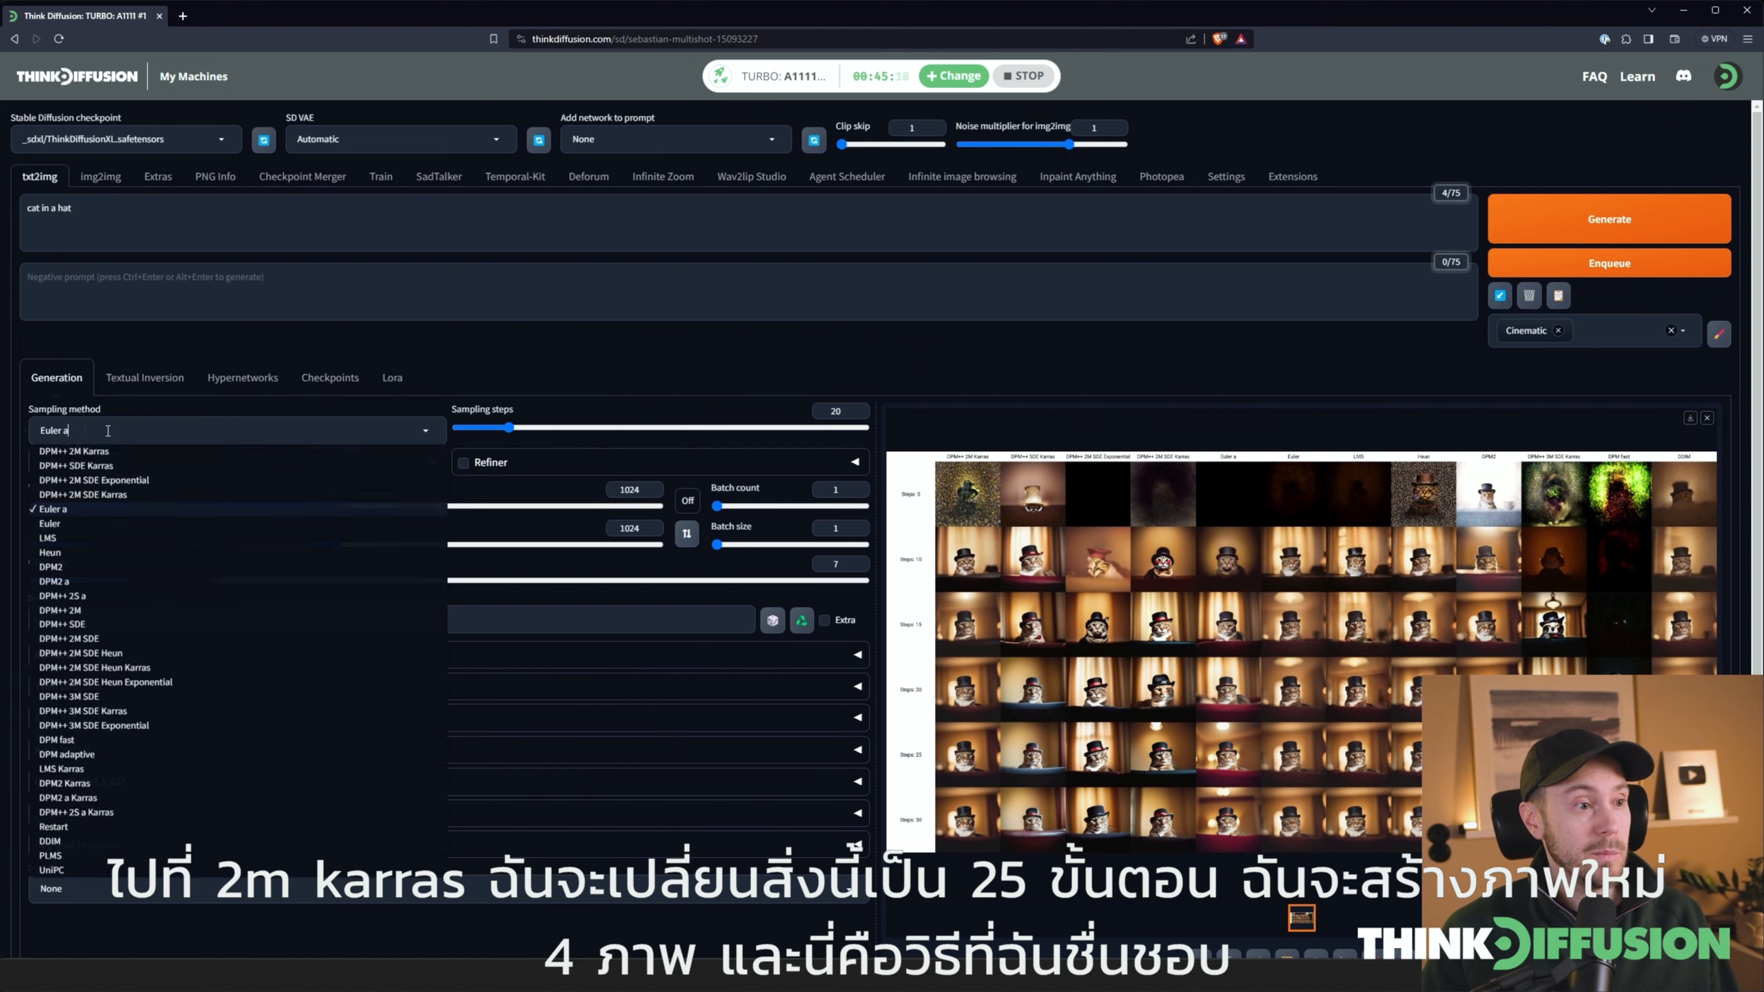
{"action": "left_click", "coordinate": [89, 453]}
{"action": "key", "text": "BackSpace"}
{"action": "type", "text": "5"}
Generate new cat images with a batch count of 4 and open the resulting grid enlarged
{"action": "left_click", "coordinate": [835, 489]}
{"action": "key", "text": "BackSpace"}
{"action": "type", "text": "4"}
{"action": "key", "text": "ctrl+Return"}
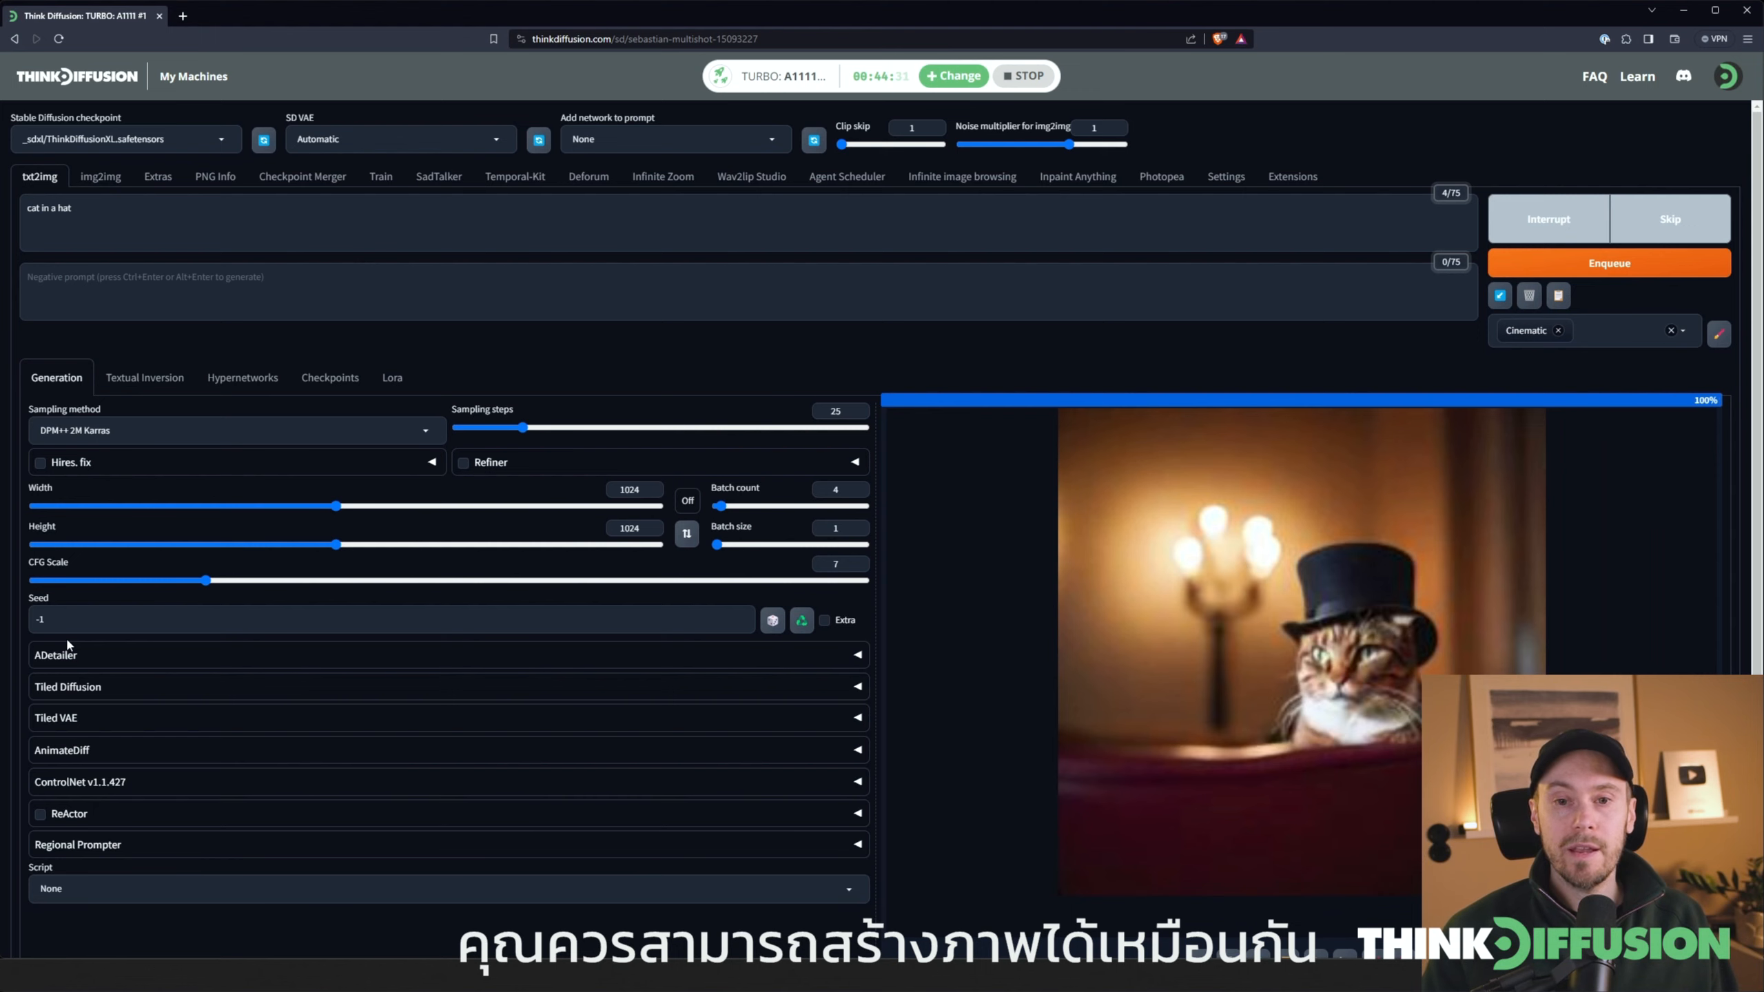
{"action": "left_click", "coordinate": [1267, 567]}
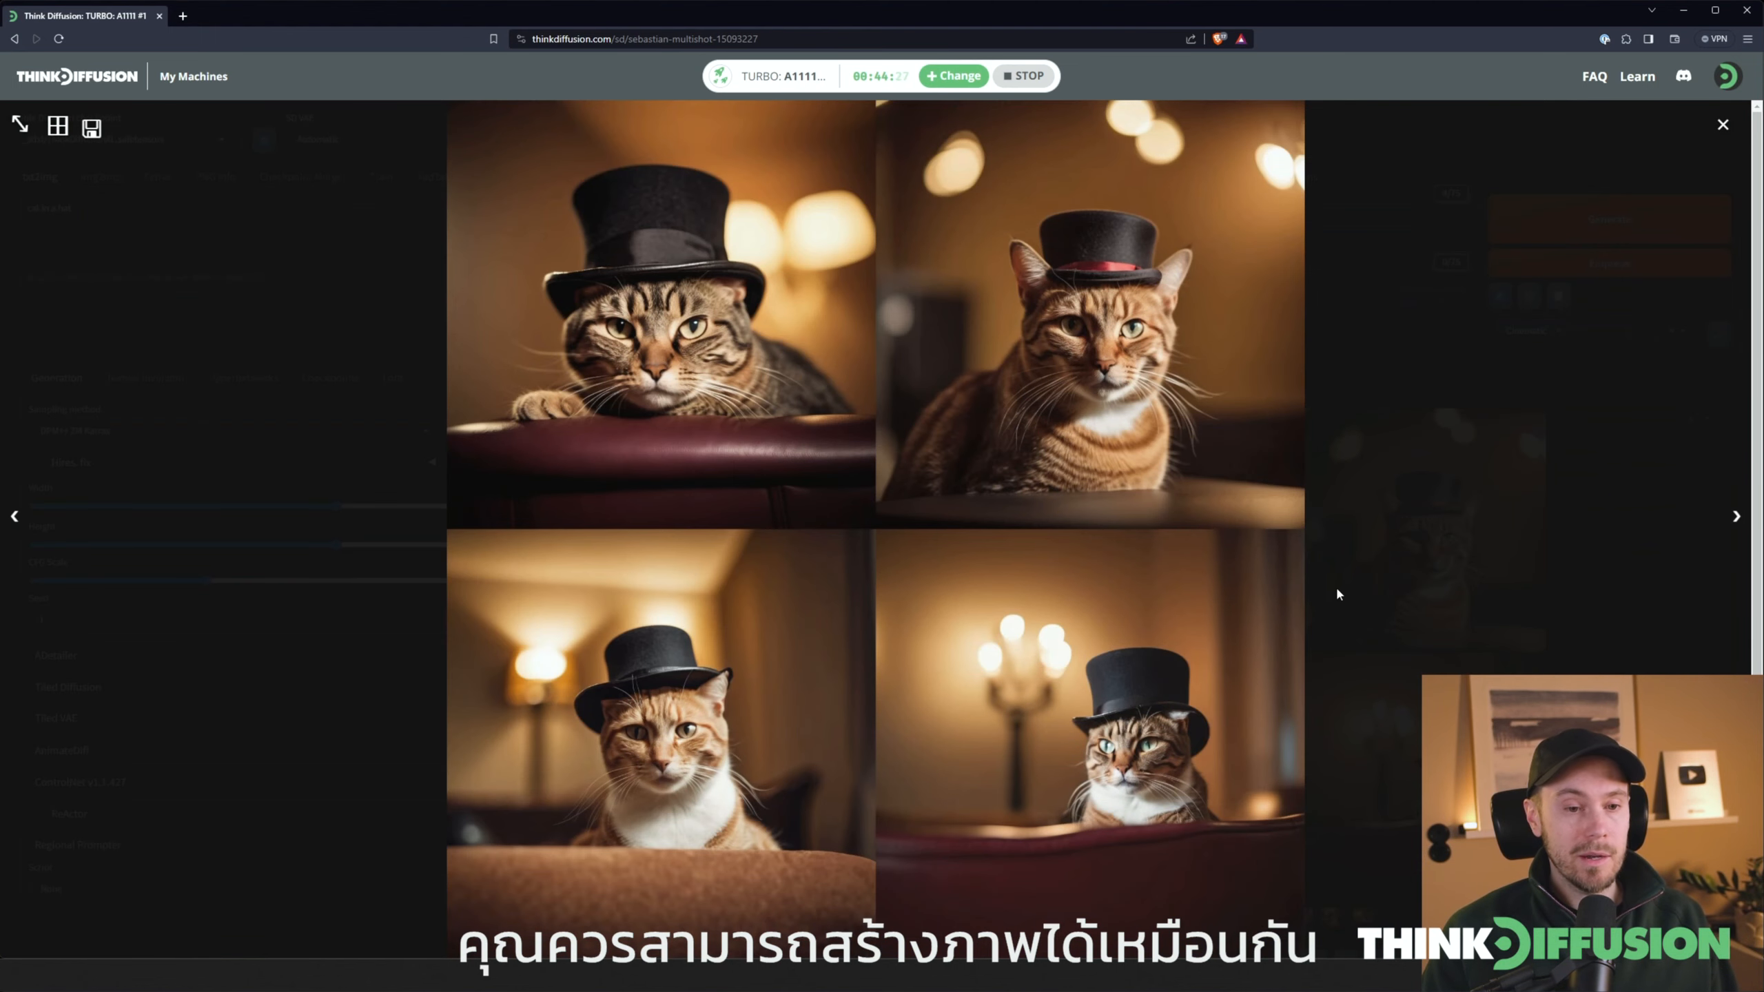